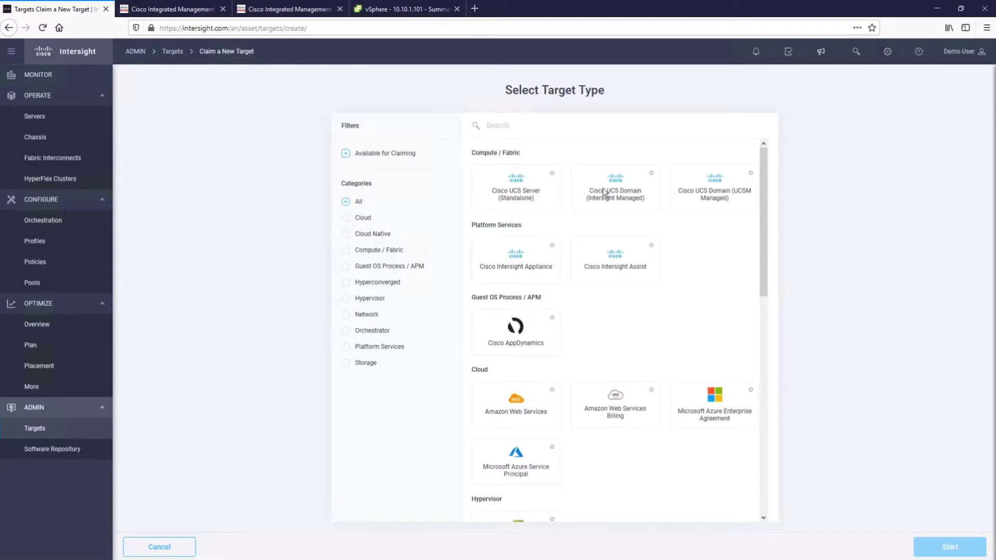
# - Choose Cisco UCS Server (Standalone) as the new target type and start the claim
pyautogui.click(531, 196)
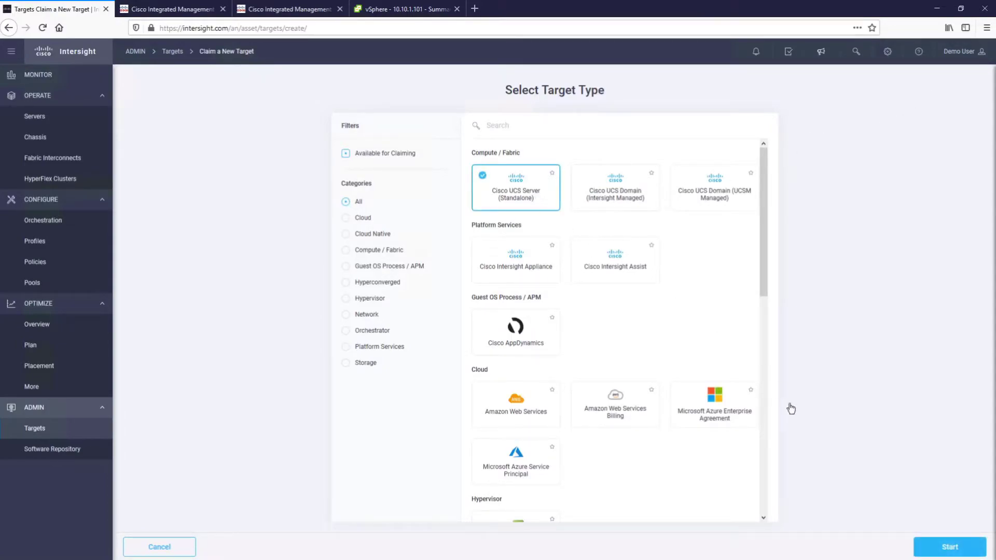
pyautogui.click(932, 549)
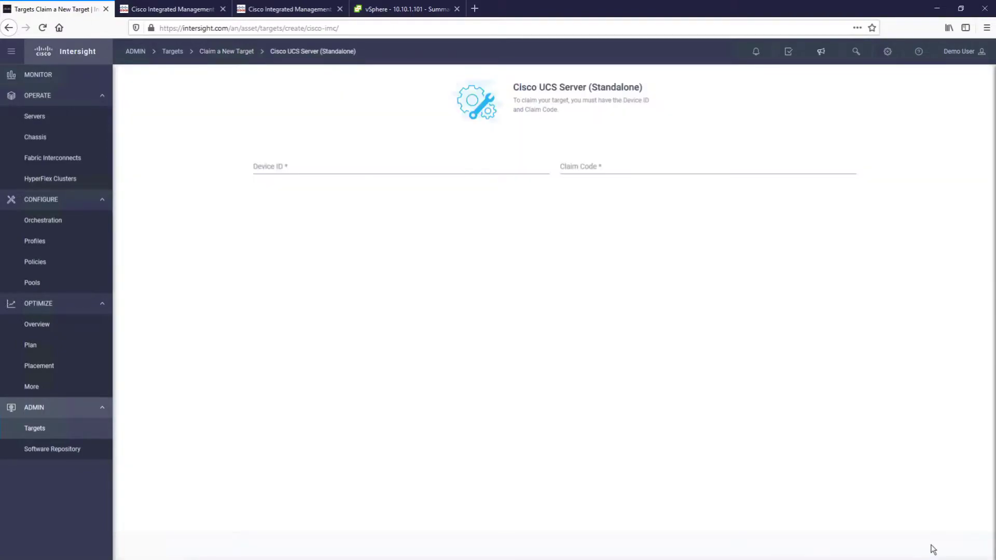
# - In CIMC, open Admin > Device Connector and copy the server's Device ID
pyautogui.click(131, 15)
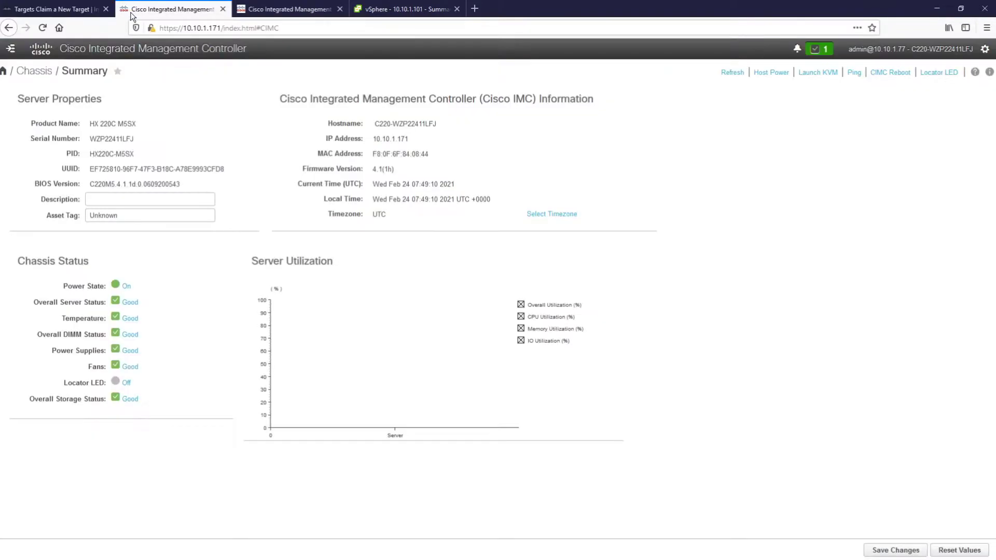
pyautogui.click(10, 49)
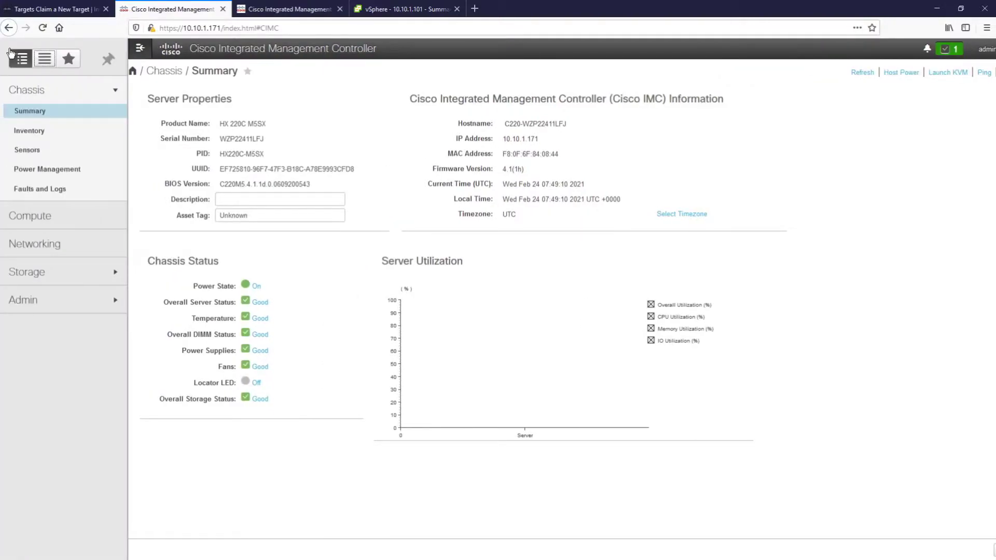
pyautogui.click(53, 300)
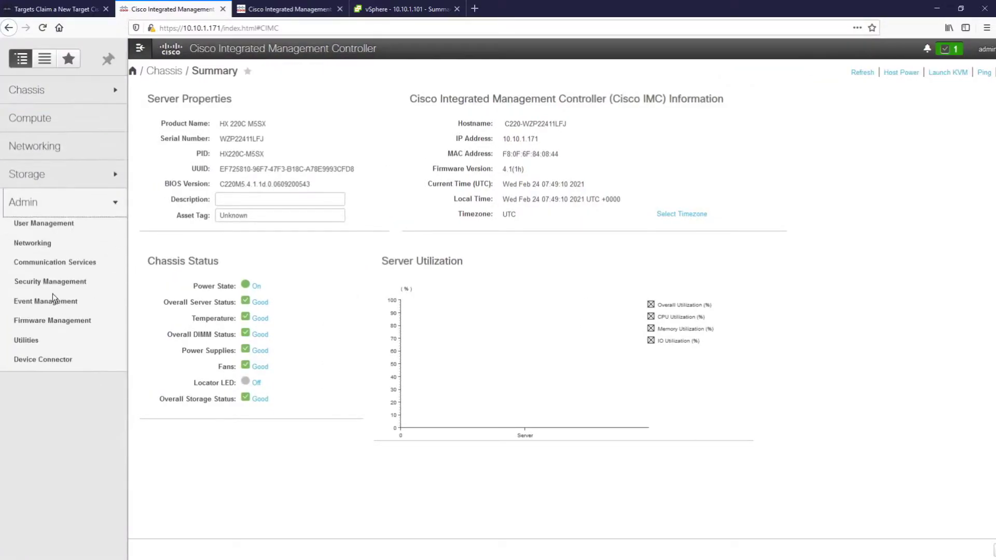
pyautogui.click(53, 360)
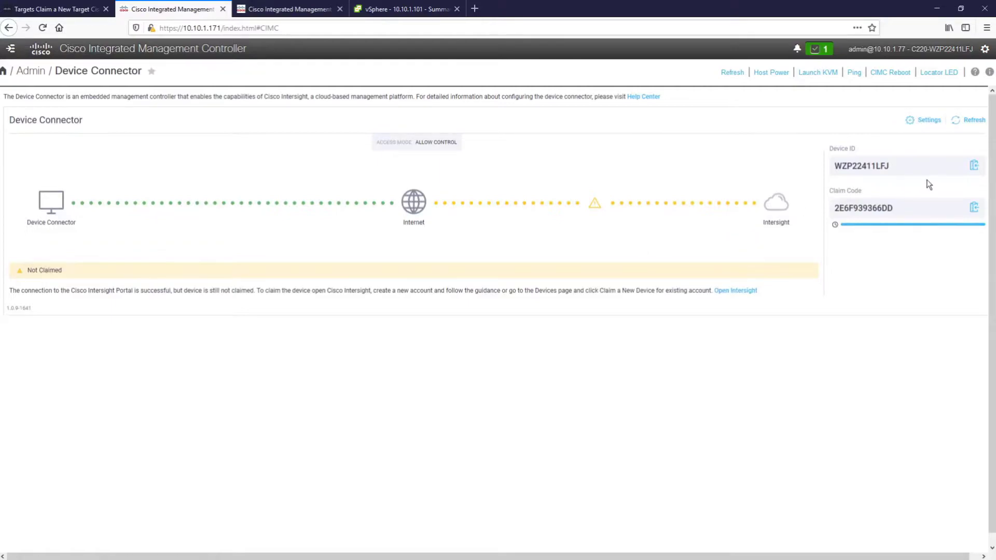
pyautogui.click(973, 167)
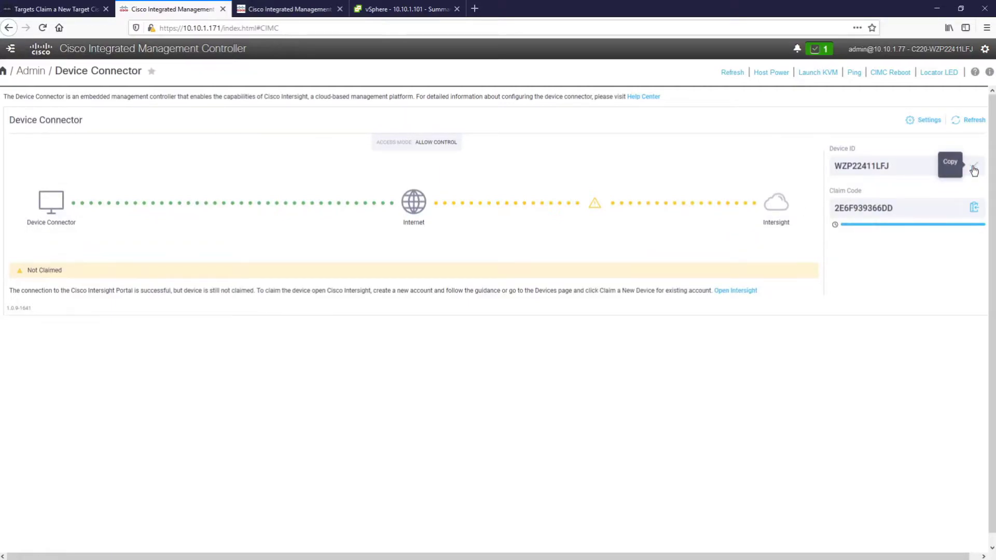
# - Paste the server's Device ID into the Intersight claim form
pyautogui.click(55, 9)
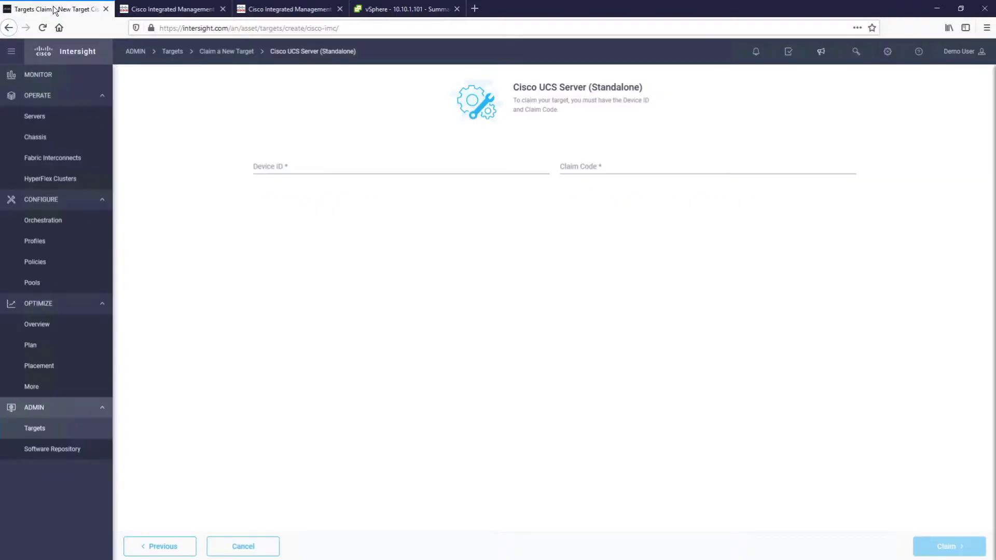
pyautogui.click(326, 171)
pyautogui.hotkey('ctrl', 'v')
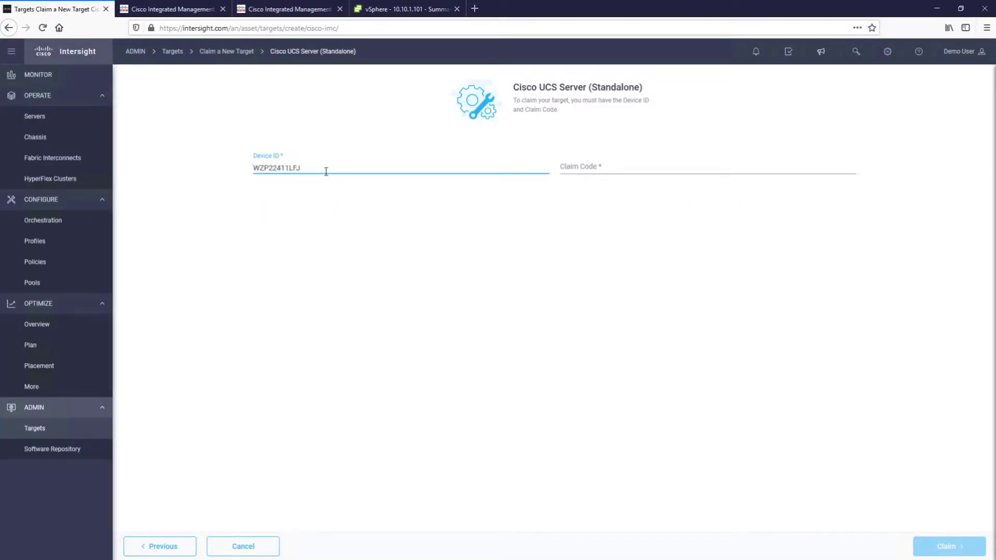
# - Copy the Claim Code from CIMC, paste it into the form, and claim the server
pyautogui.click(198, 11)
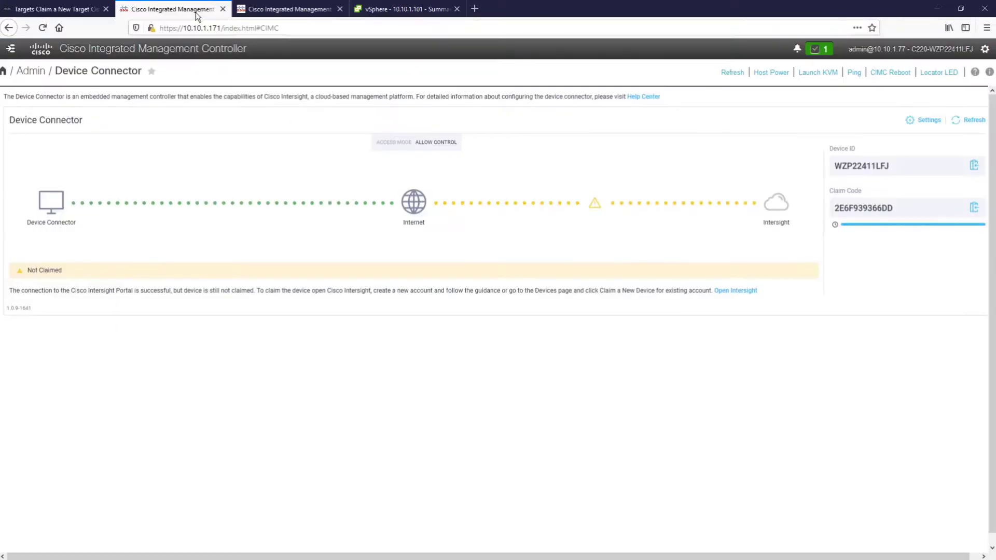
pyautogui.click(975, 209)
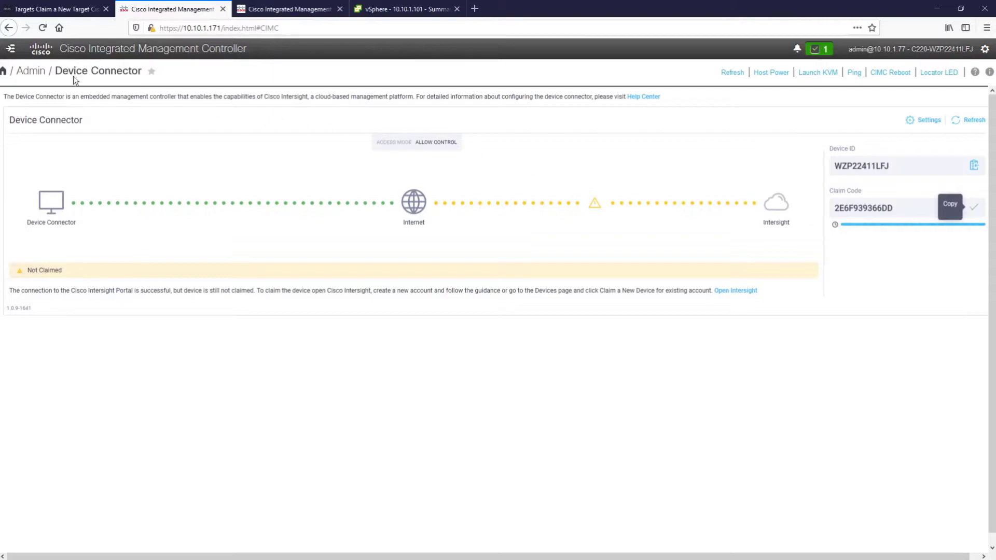
pyautogui.click(56, 10)
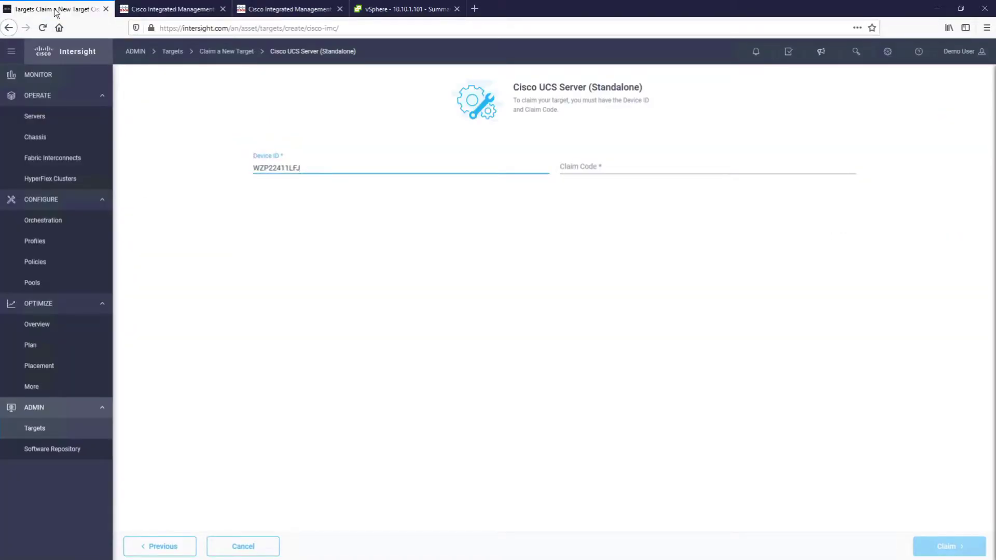
pyautogui.click(728, 170)
pyautogui.hotkey('ctrl', 'v')
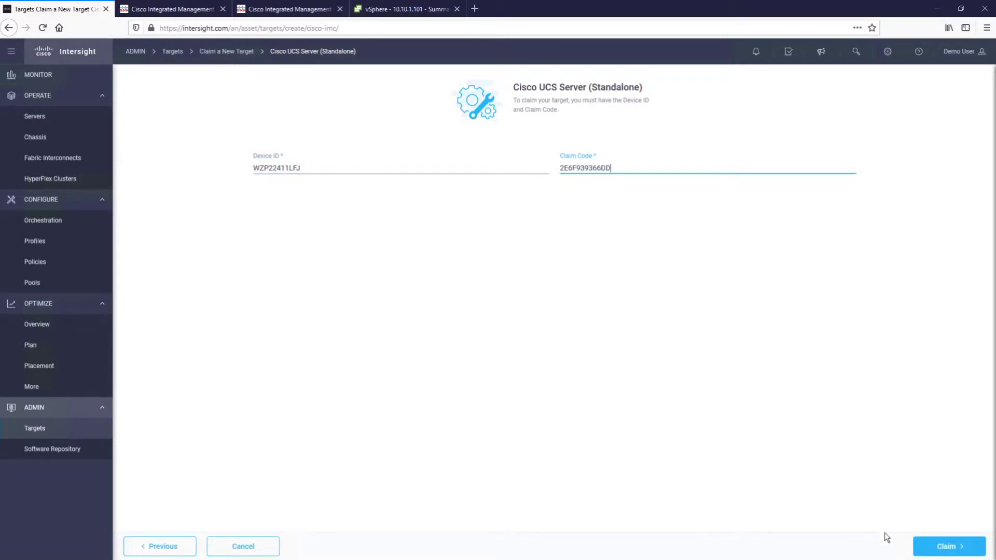
pyautogui.click(937, 546)
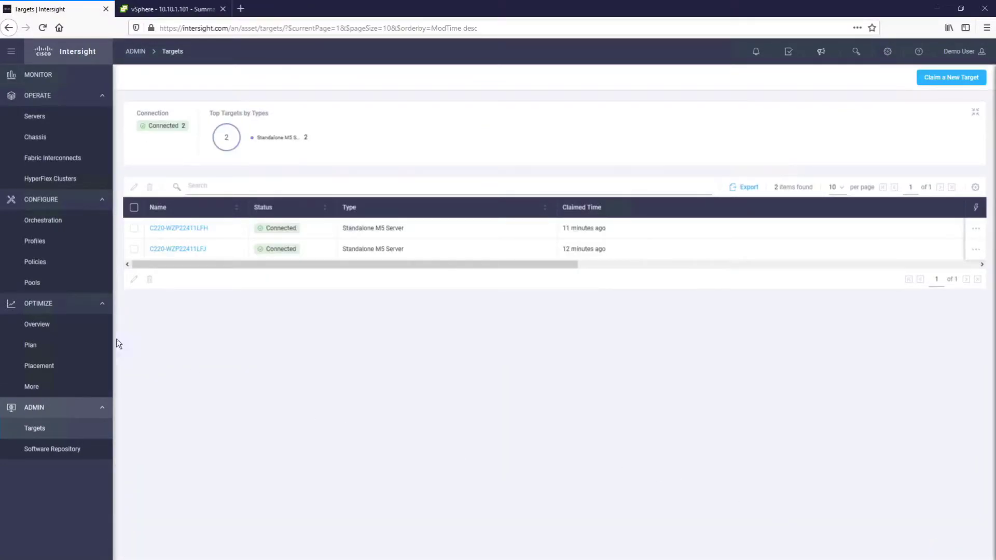
# - From Profiles, start a new Edge-type HyperFlex Cluster Profile wizard
pyautogui.click(39, 241)
pyautogui.click(918, 83)
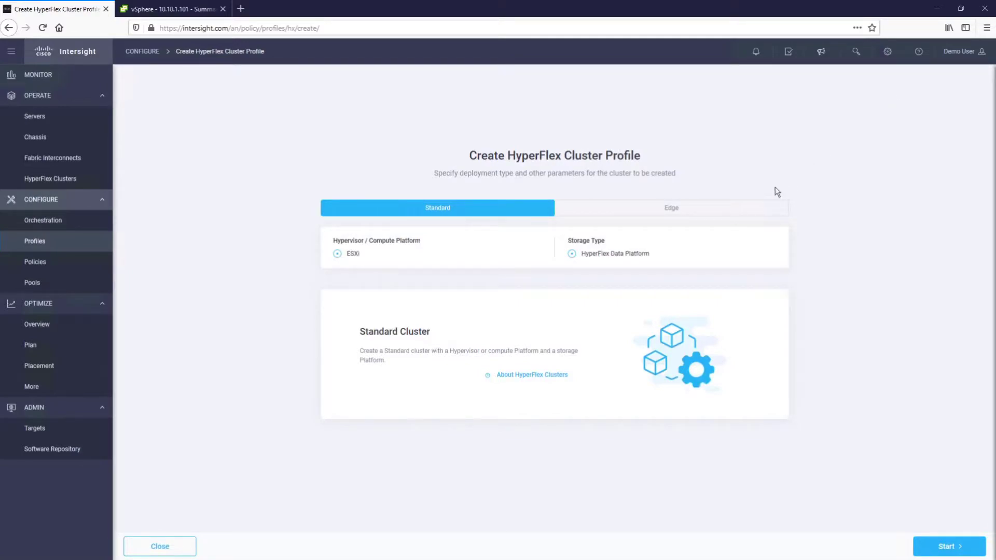
pyautogui.click(672, 211)
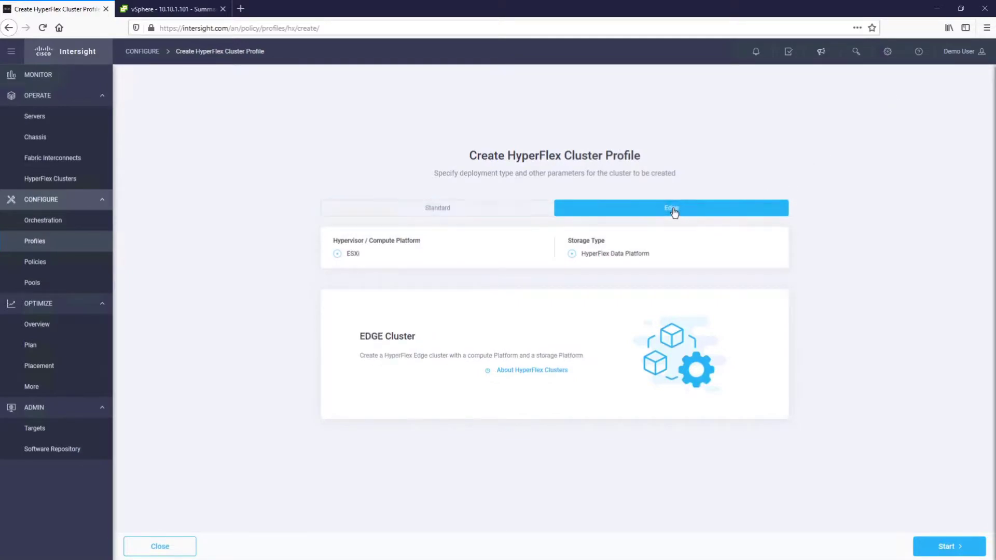
pyautogui.click(940, 548)
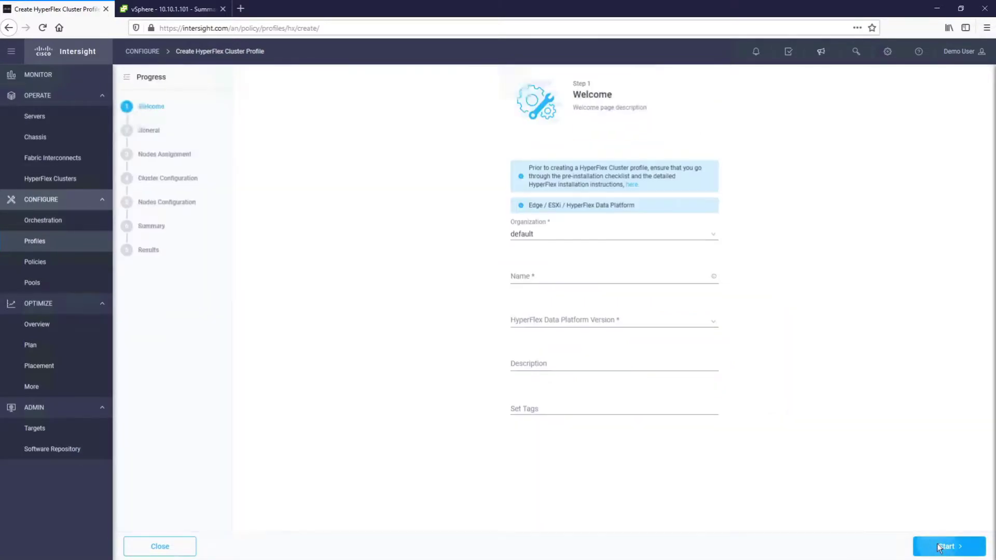
# - Name the profile Cluster1 on HXDP 4.5(1a) and select both HX220C-M5SX nodes
pyautogui.click(615, 278)
pyautogui.write('Cluster')
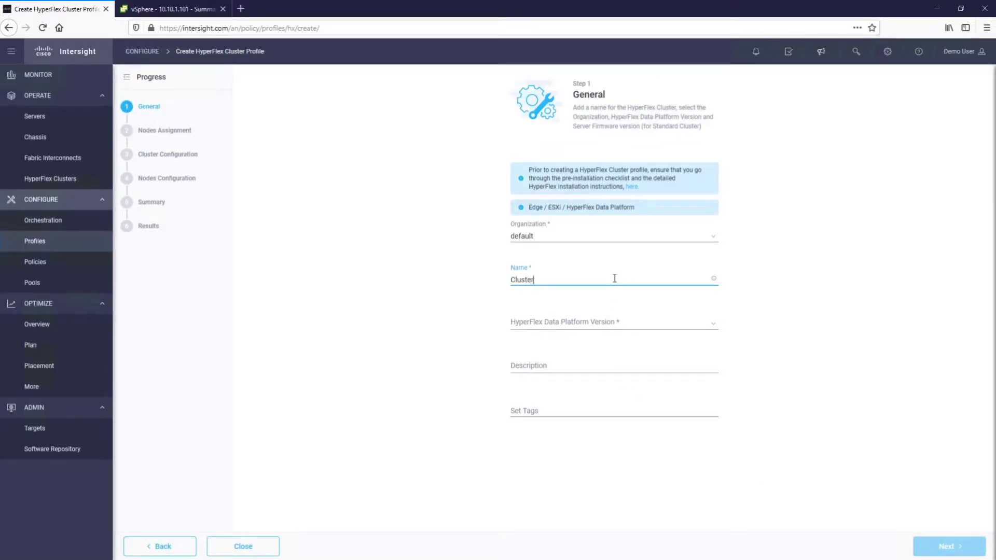
pyautogui.write('1')
pyautogui.click(607, 327)
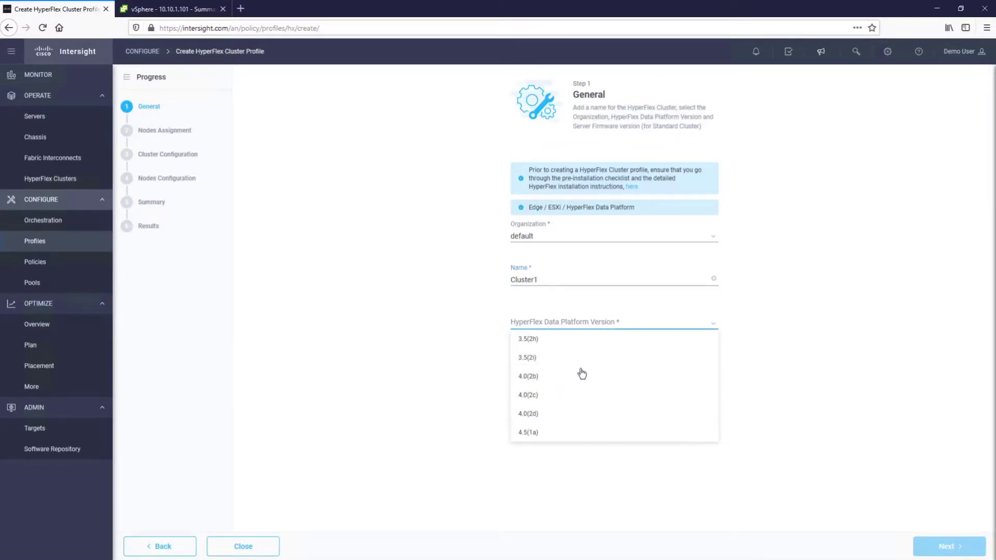
pyautogui.click(559, 434)
pyautogui.click(936, 547)
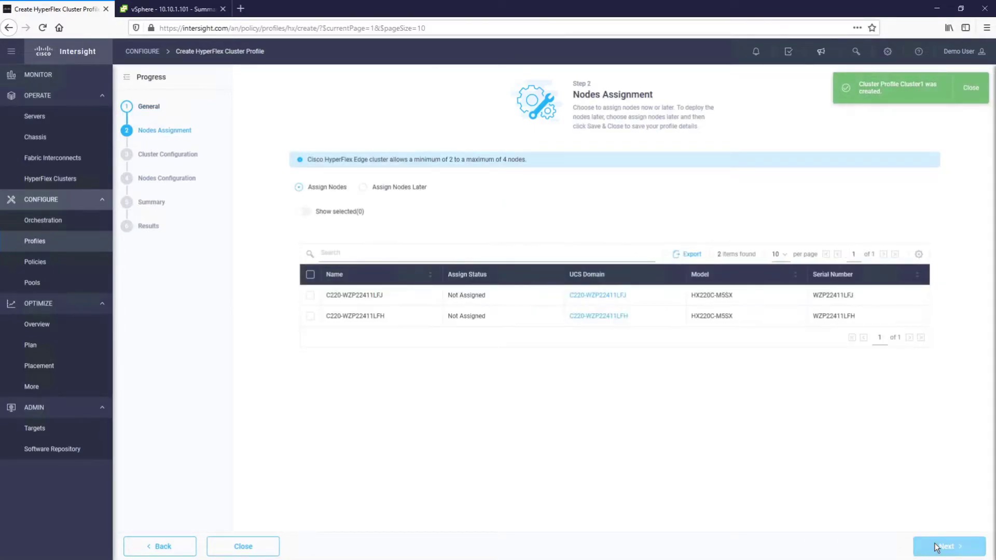
pyautogui.click(310, 295)
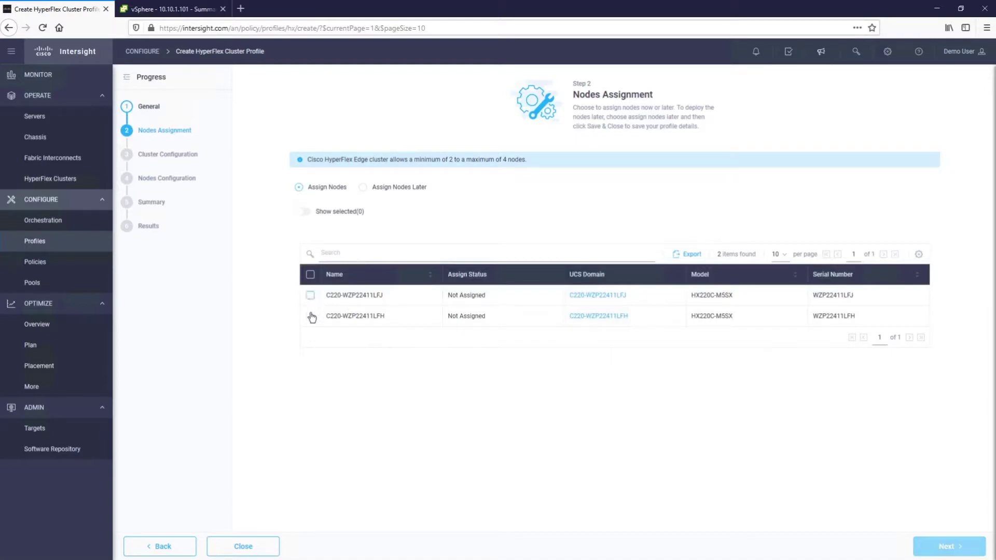
pyautogui.click(310, 316)
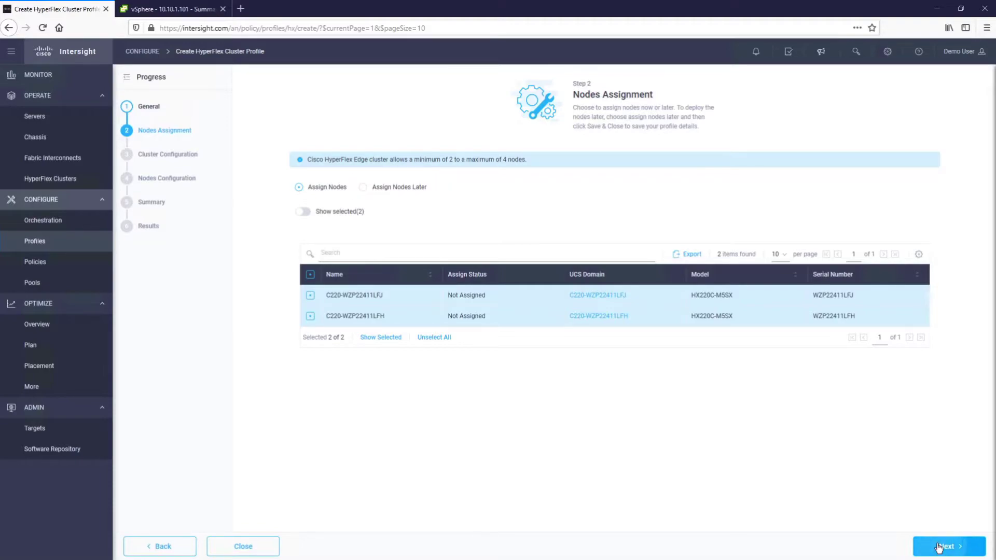
# - Go to Cluster Configuration and set and confirm the hypervisor admin password under Security
pyautogui.click(939, 548)
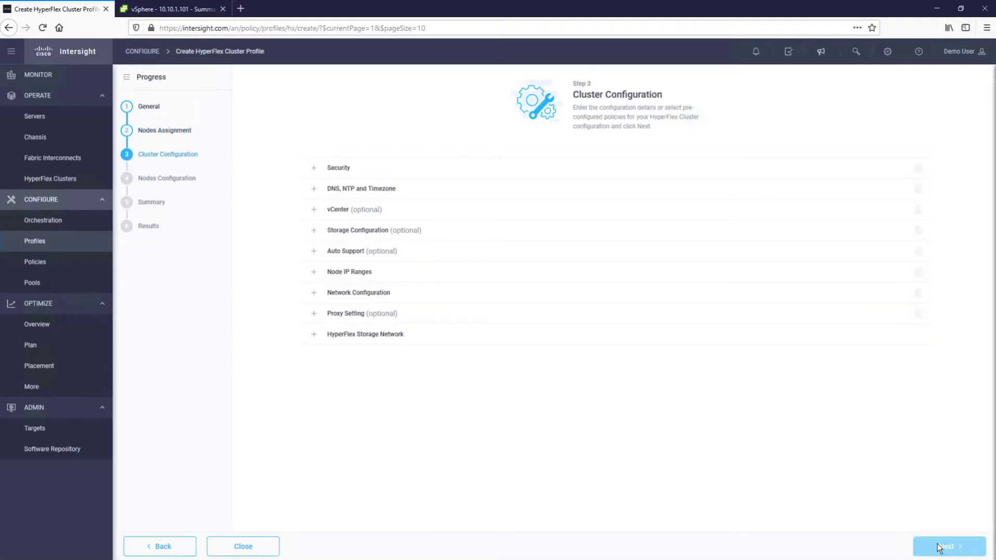
pyautogui.click(315, 168)
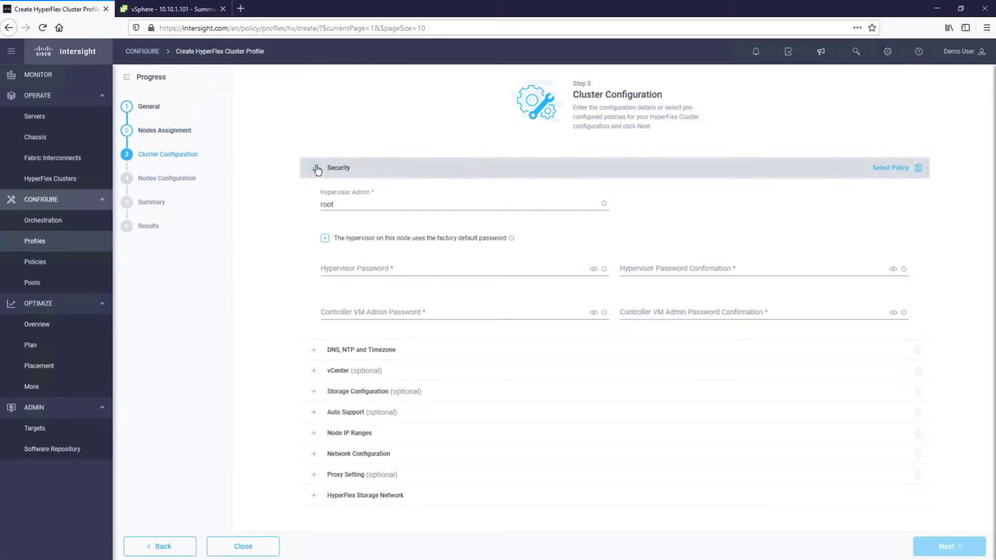
pyautogui.click(371, 269)
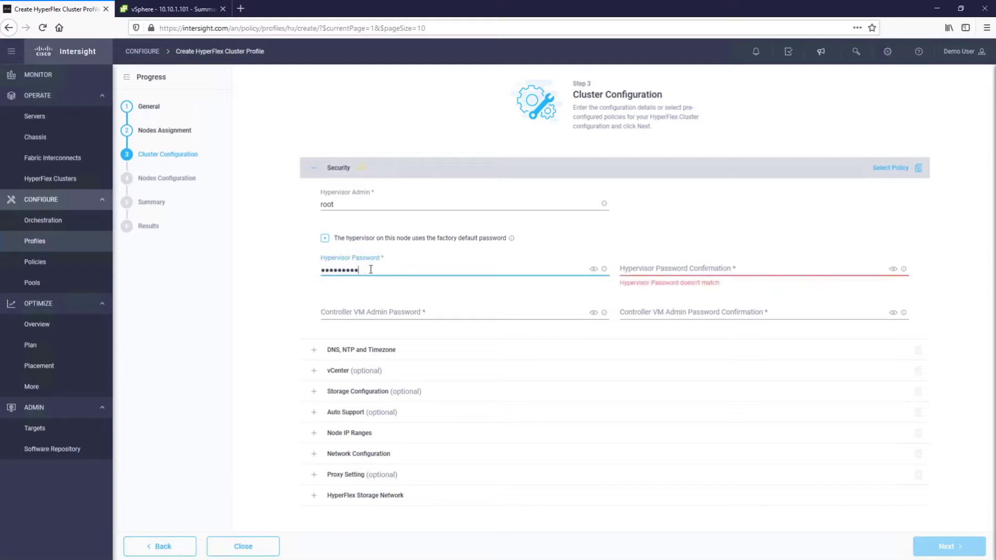
pyautogui.write('•••••••')
pyautogui.press('Tab')
pyautogui.press('Tab')
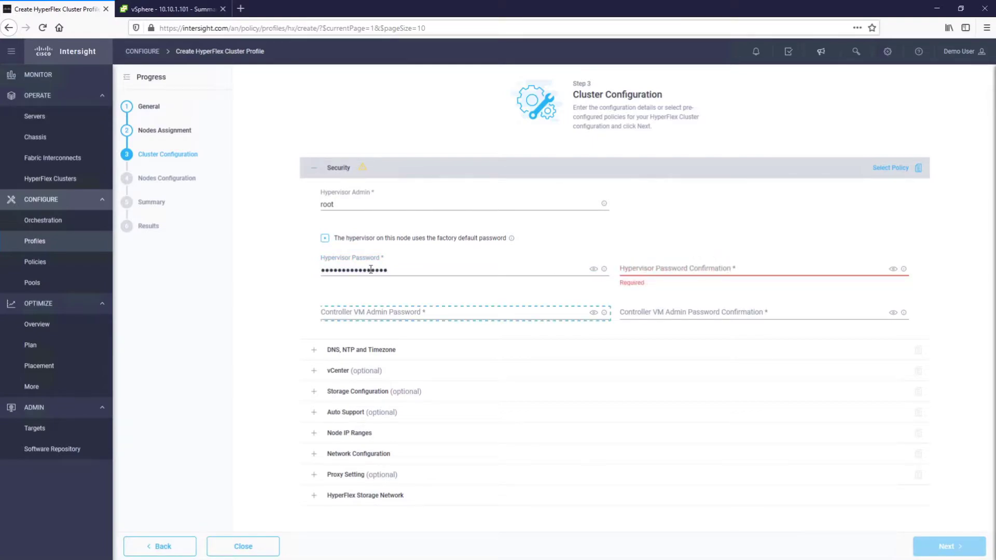
pyautogui.hotkey('shift', 'Tab')
pyautogui.write('••••••••••••••••')
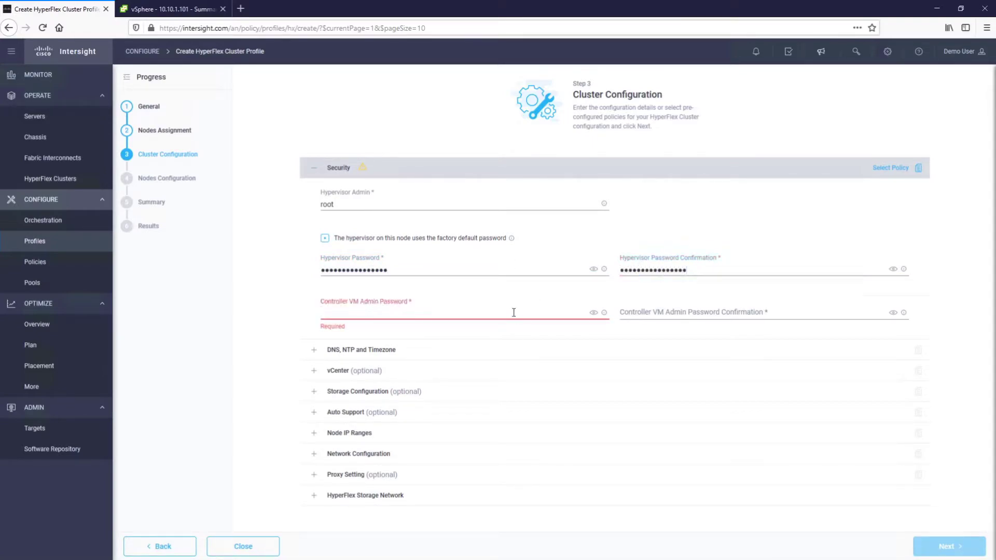
# - Set and confirm the controller VM admin password, then move to DNS, NTP and Timezone
pyautogui.click(514, 312)
pyautogui.write('••••••••••••••••')
pyautogui.click(779, 312)
pyautogui.write('••••••••••••')
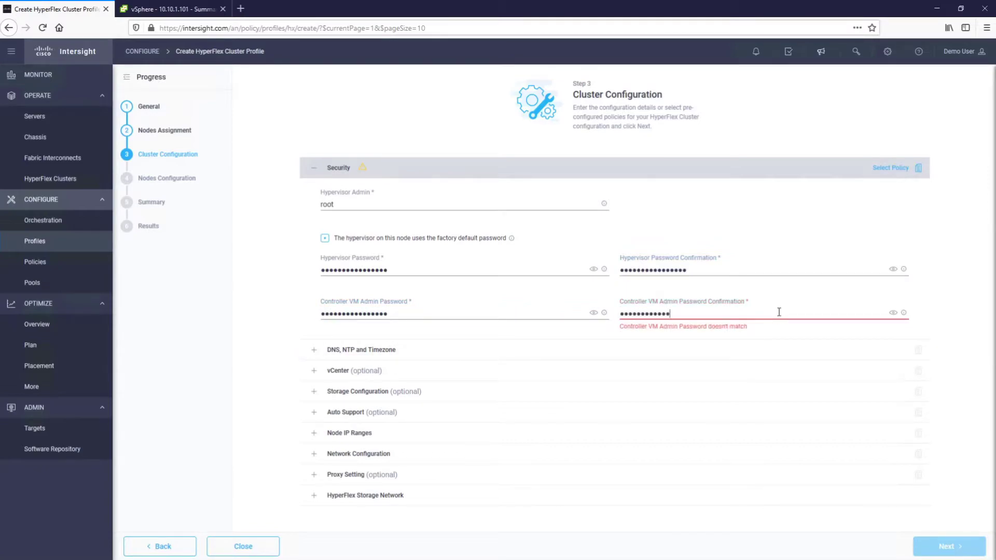
pyautogui.write('••••')
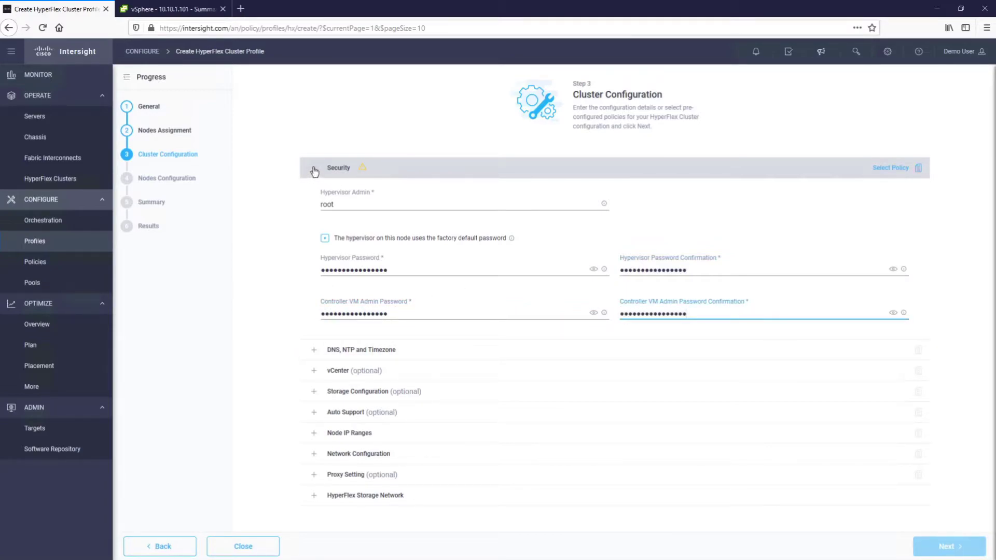
pyautogui.click(314, 170)
pyautogui.click(315, 188)
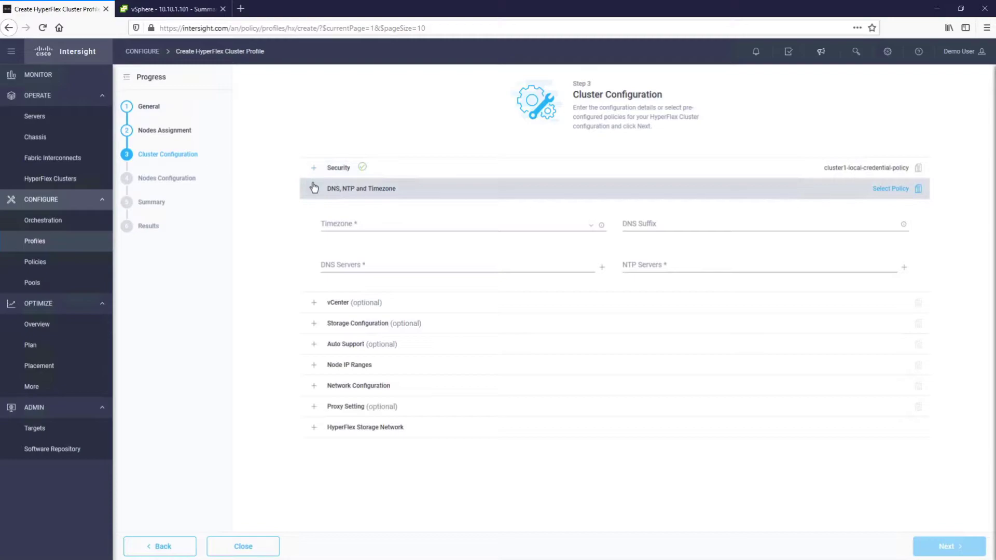
# - Set the cluster timezone to Europe/Dublin
pyautogui.click(367, 224)
pyautogui.moveTo(603, 254); pyautogui.dragTo(599, 455)
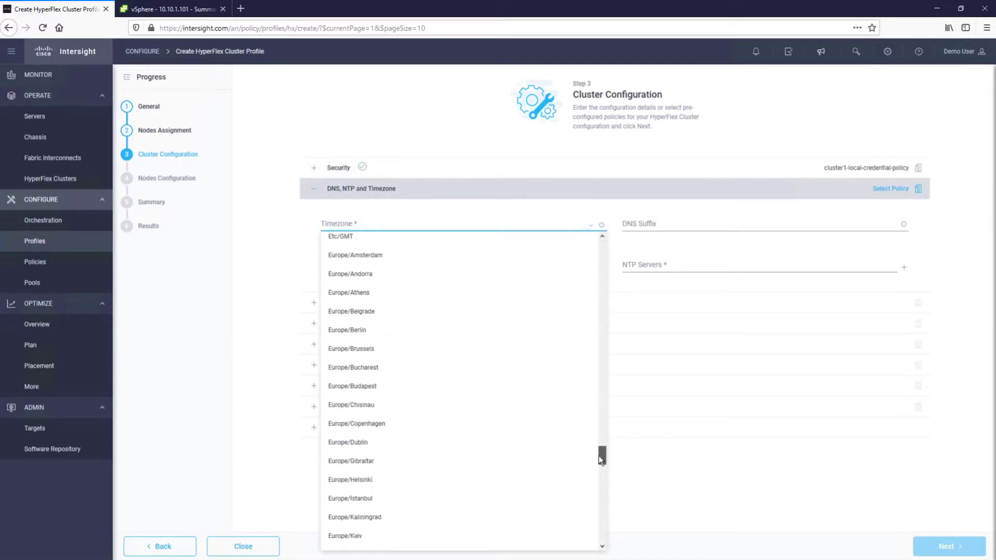
pyautogui.click(527, 443)
# - Enter DNS suffix hx.local, DNS server 10.10.1.150 and NTP server 192.168.123.2
pyautogui.click(692, 225)
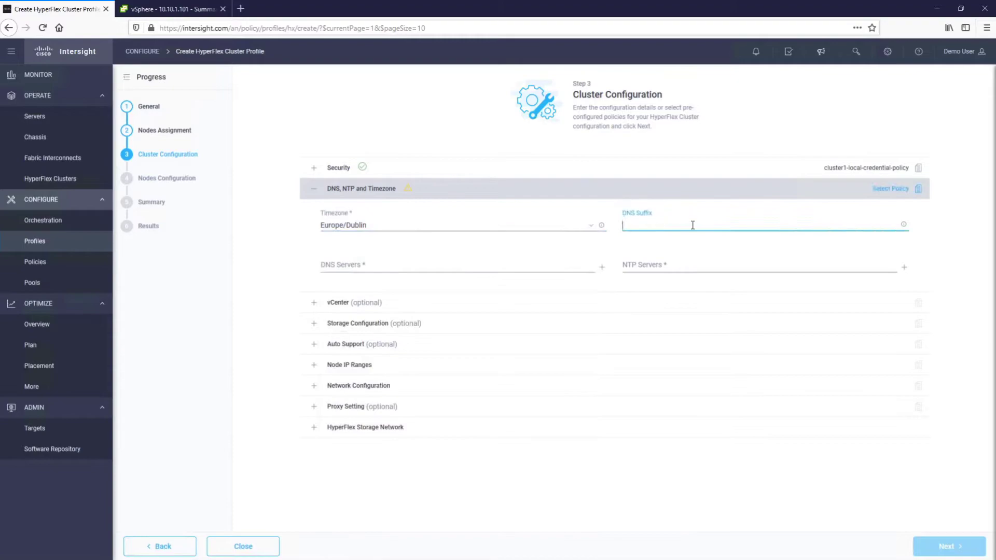
pyautogui.write('hx.local')
pyautogui.press('Tab')
pyautogui.write('10.')
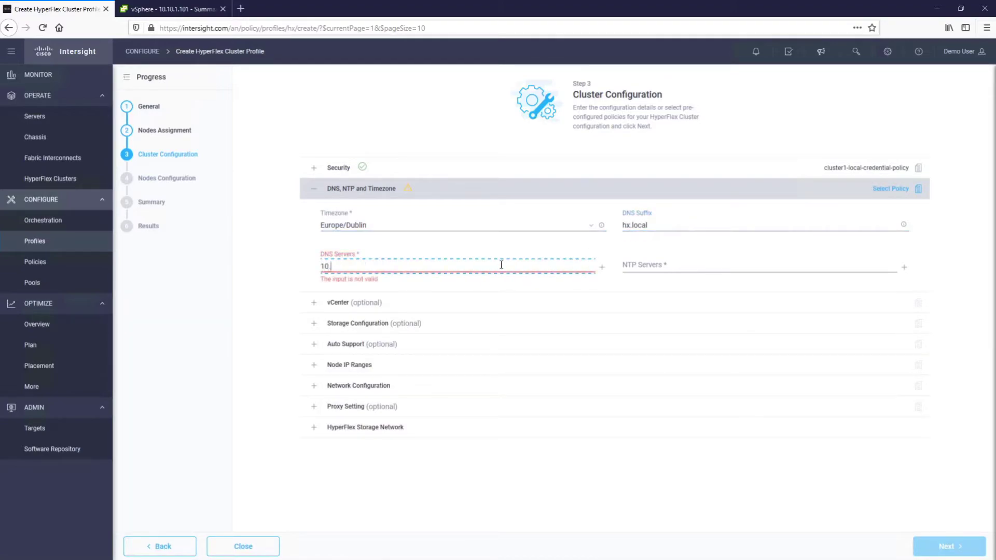
pyautogui.write('10.1.150')
pyautogui.press('Tab')
pyautogui.press('Tab')
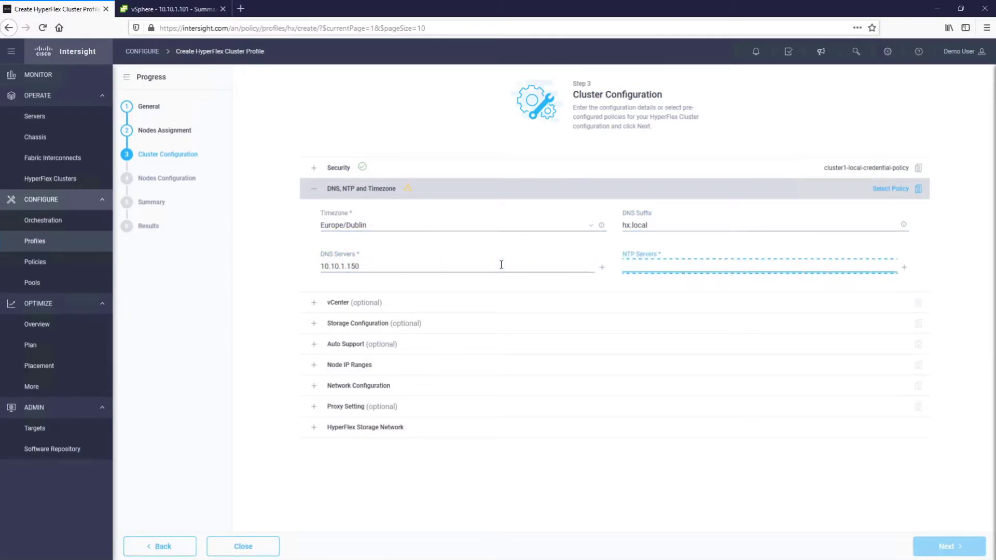
pyautogui.write('192.168.123.2')
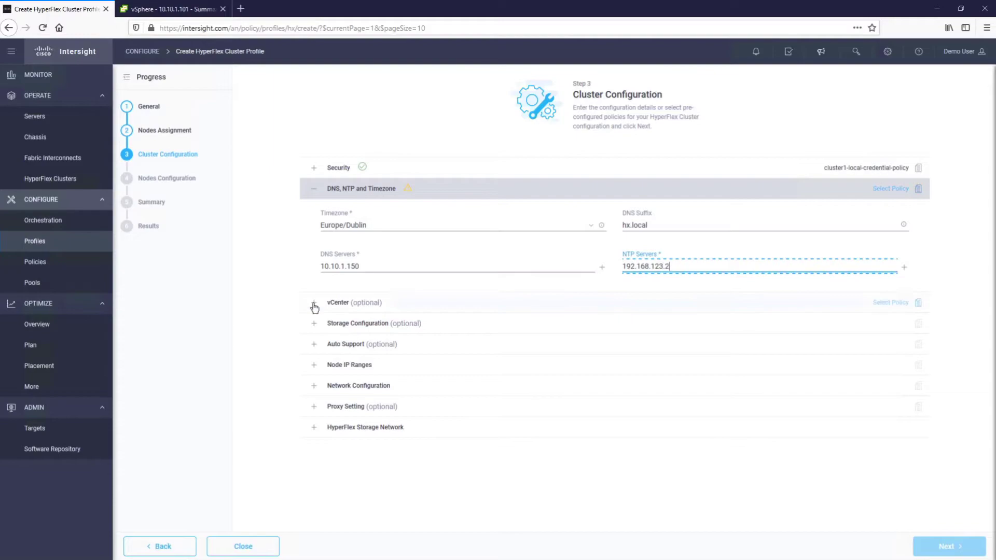
# - Point vCenter to 10.10.1.101 with the administrator username and password, datacenter HXDC
pyautogui.click(314, 304)
pyautogui.click(381, 245)
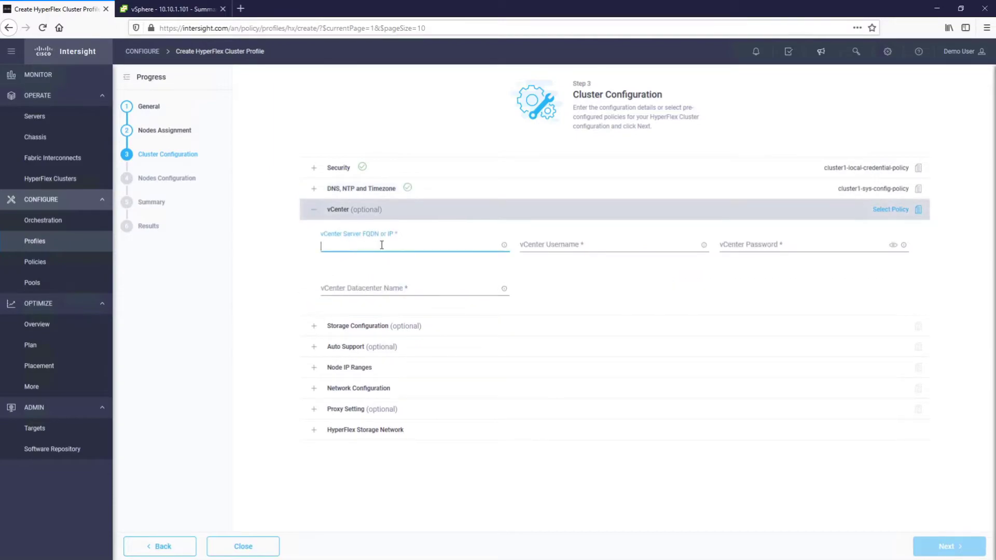
pyautogui.press('Tab')
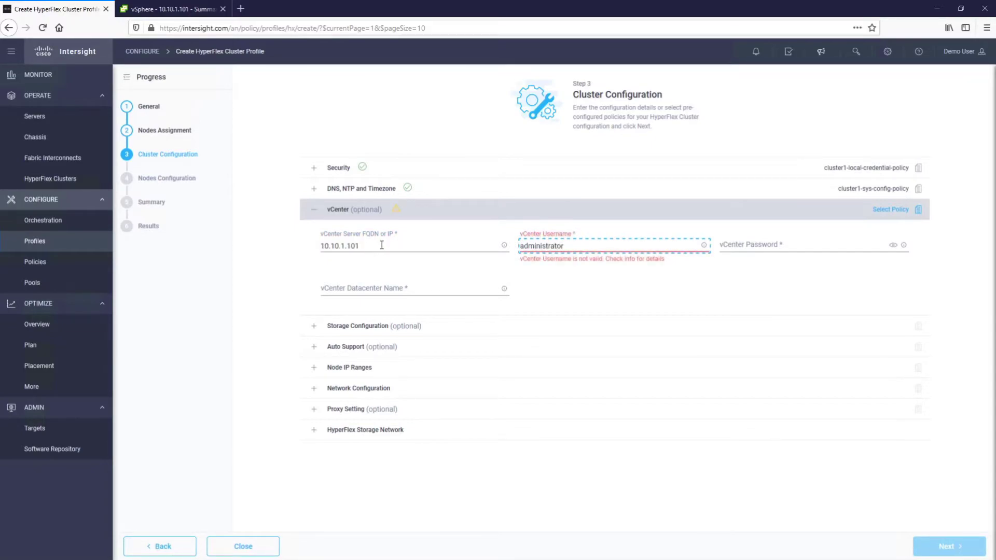
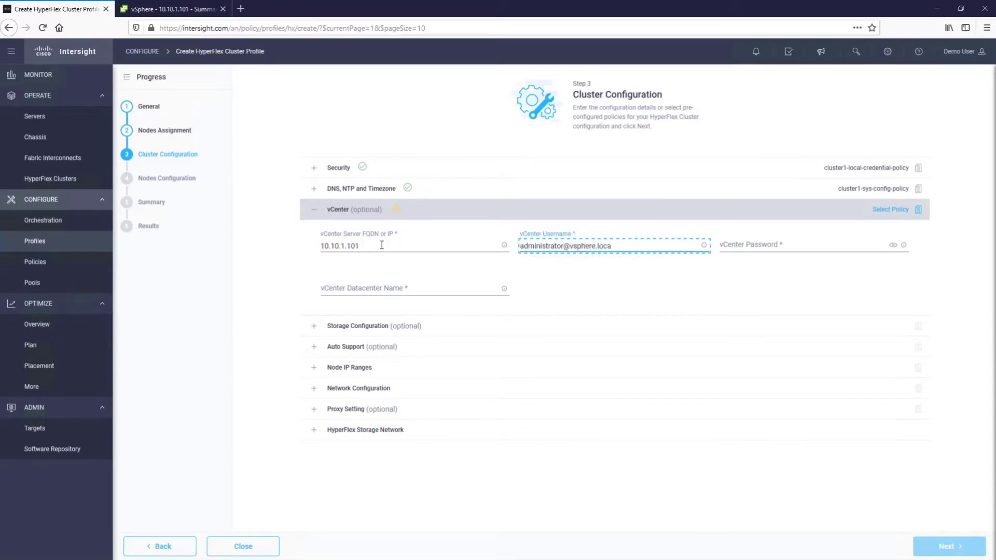
pyautogui.press('Tab')
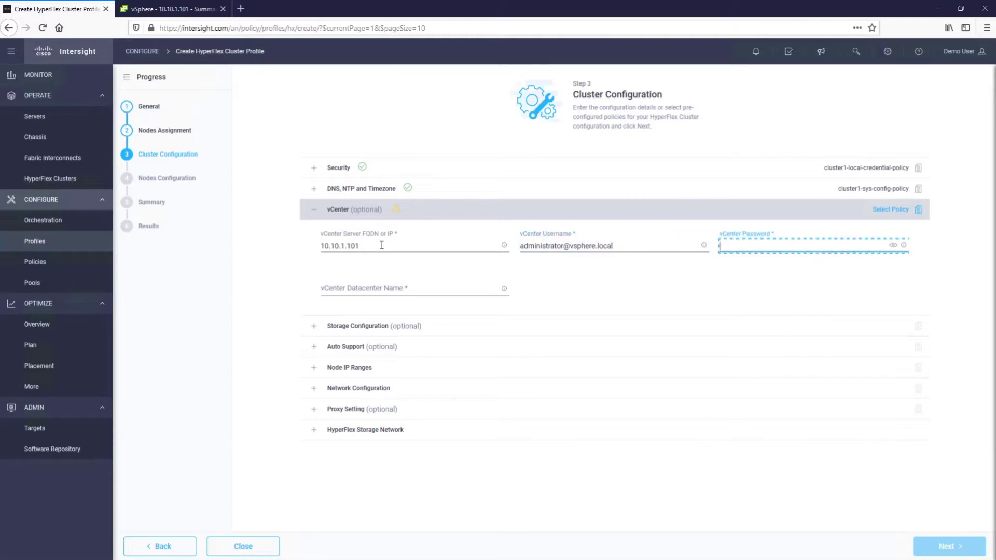
pyautogui.press('Tab')
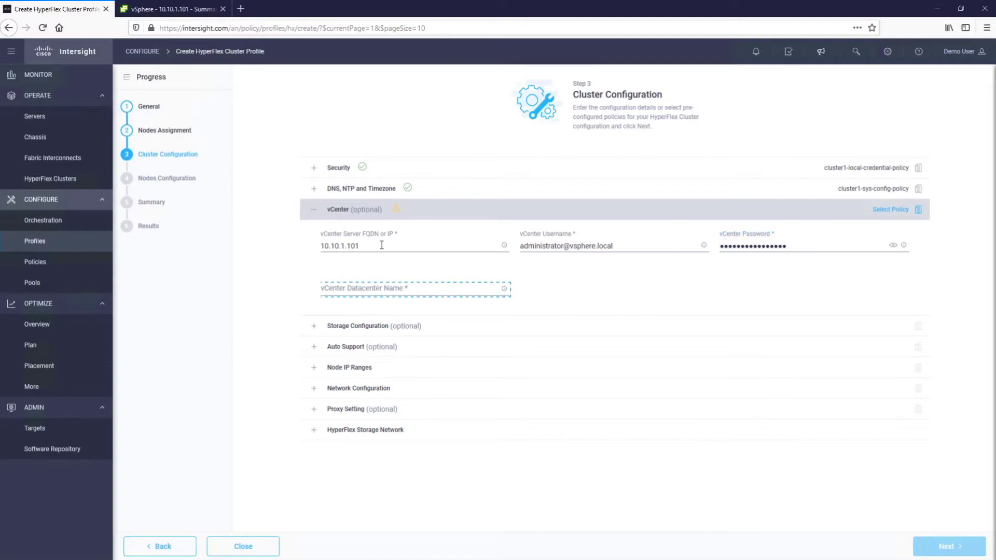
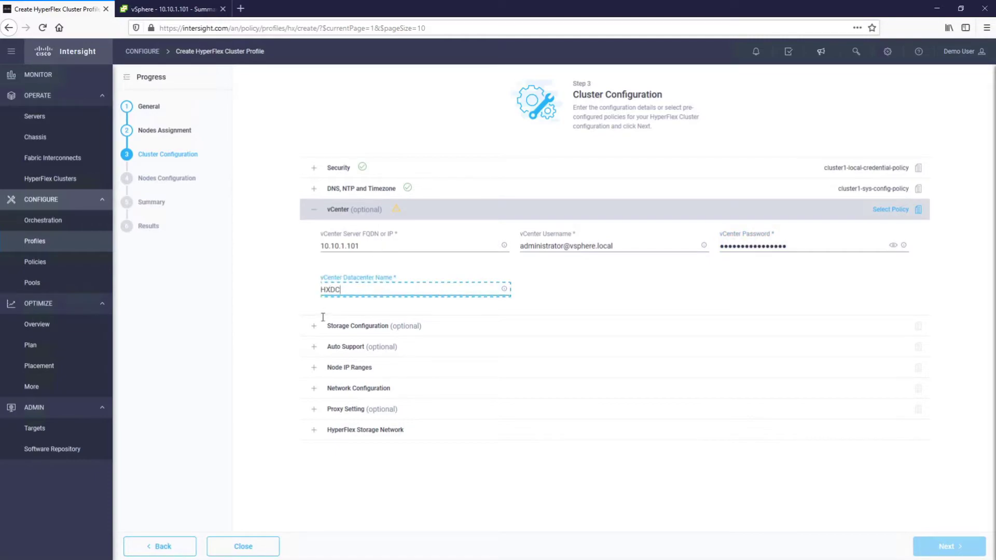
# - Enable Clean up Disk Partitions in Storage Configuration and expand Auto Support
pyautogui.click(315, 328)
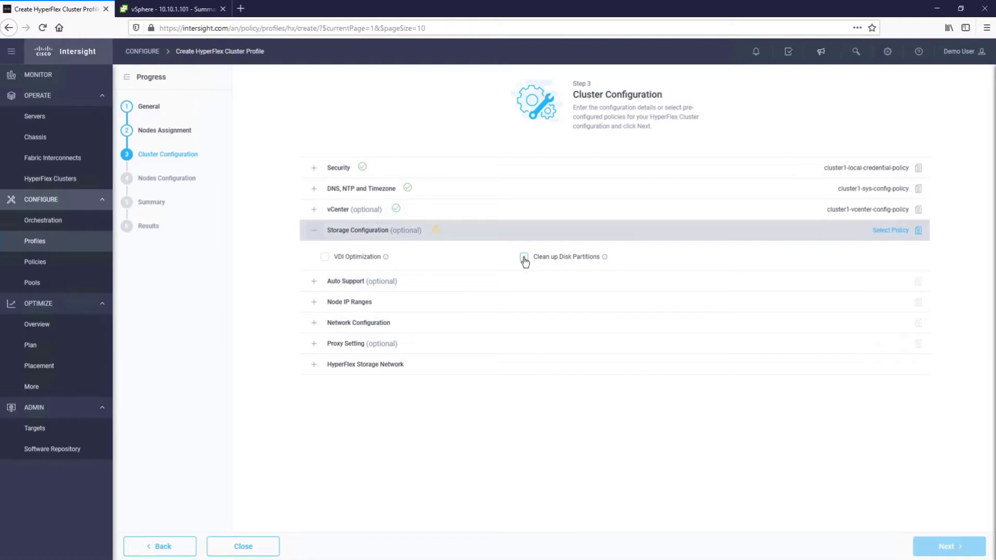
pyautogui.click(524, 259)
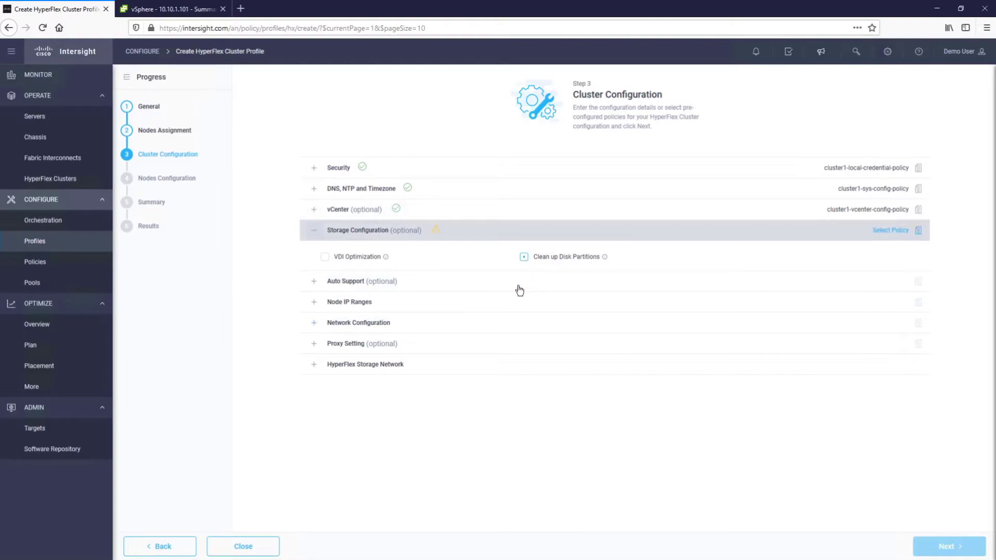
pyautogui.click(314, 285)
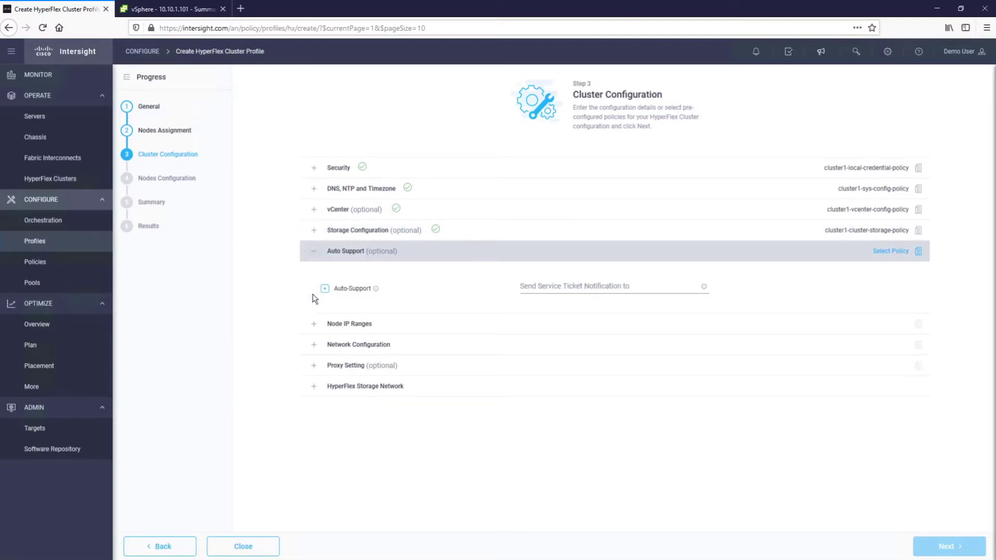
# - Enter management IPs 10.10.1.111–10.10.1.112, mask 255.255.255.0, gateway 10.10.1.254
pyautogui.click(314, 324)
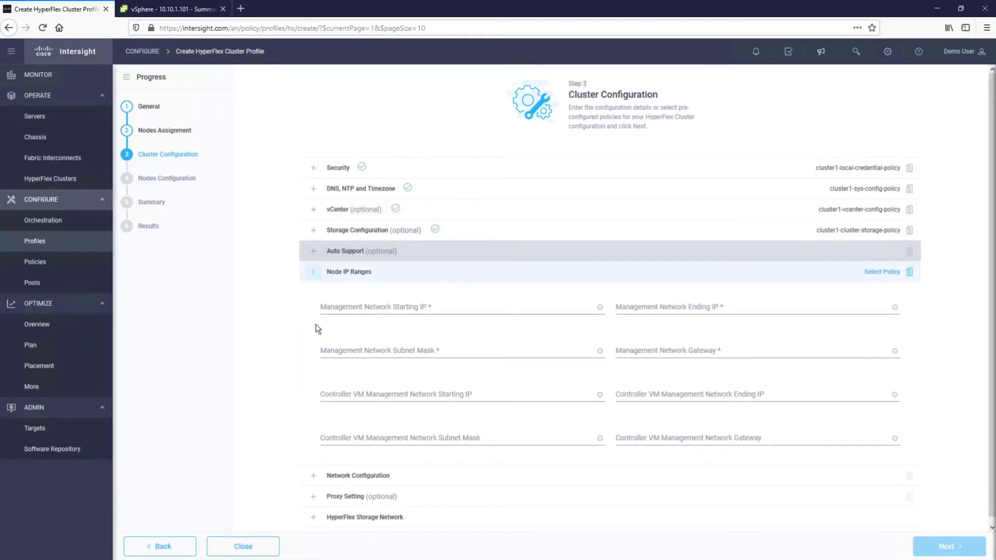
pyautogui.click(383, 308)
pyautogui.write('10.10.1.111')
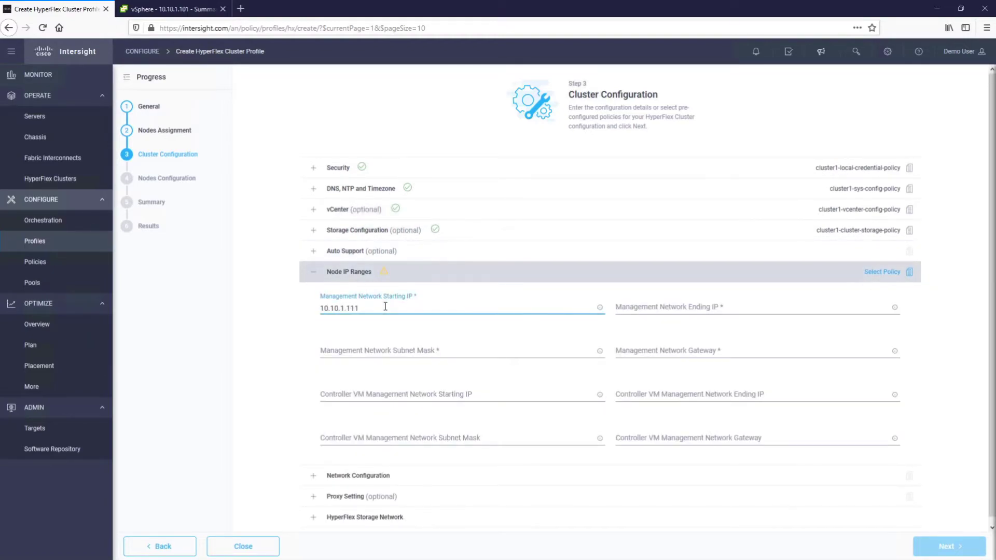
pyautogui.press('Tab')
pyautogui.write('10.10.1.112')
pyautogui.press('Tab')
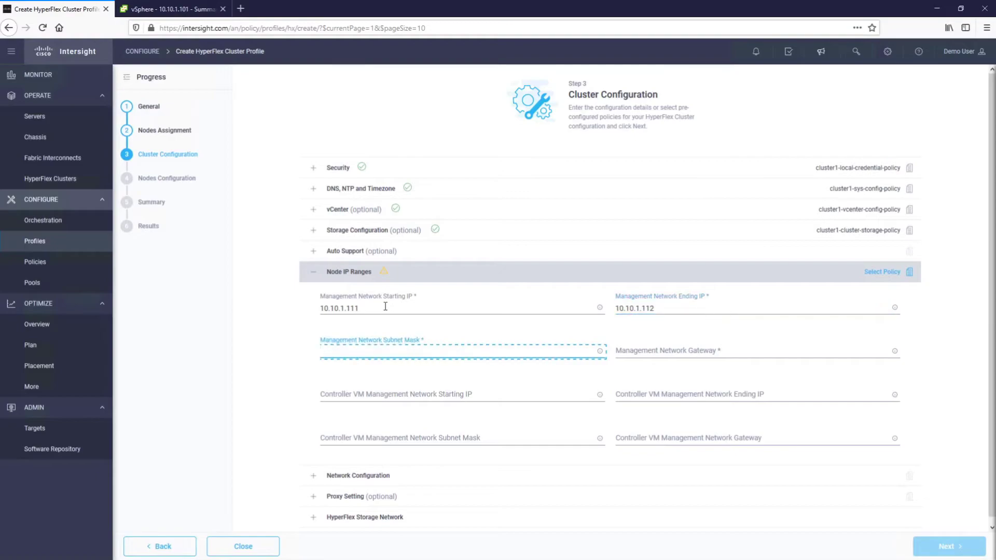
pyautogui.write('255.255.255.0')
pyautogui.press('Tab')
pyautogui.write('10.1.10.1.254')
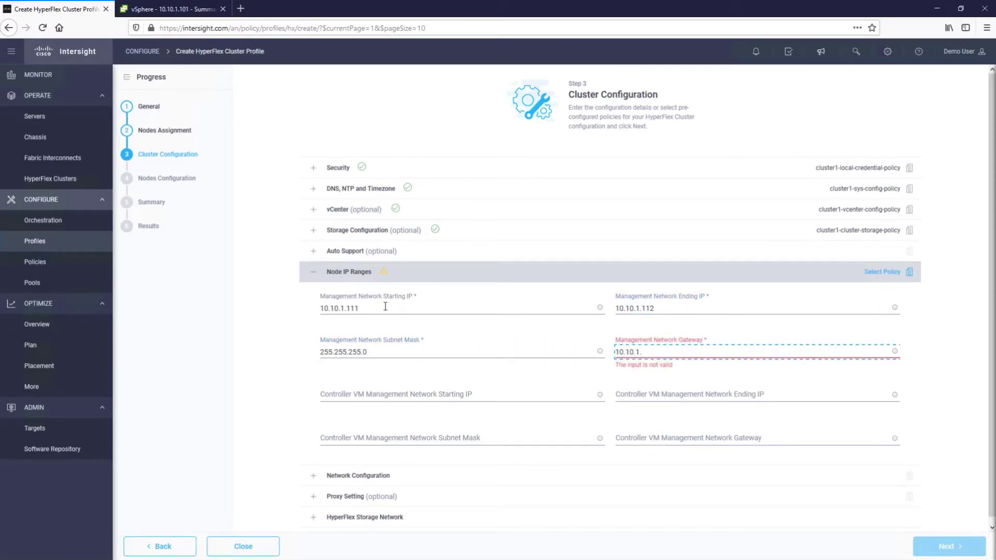
# - Enter controller VM IPs 10.10.1.113–10.10.1.114, mask 255.255.255.0, gateway 10.10.1.254
pyautogui.press('Tab')
pyautogui.write('10.10.1.113')
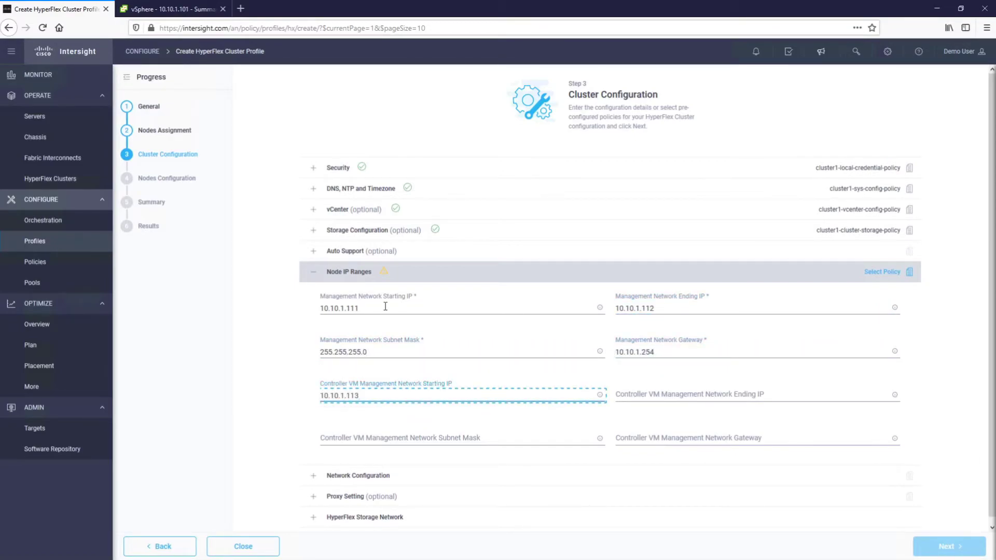
pyautogui.press('Tab')
pyautogui.write('10.10.1.114')
pyautogui.press('Tab')
pyautogui.write('255.255.255.0')
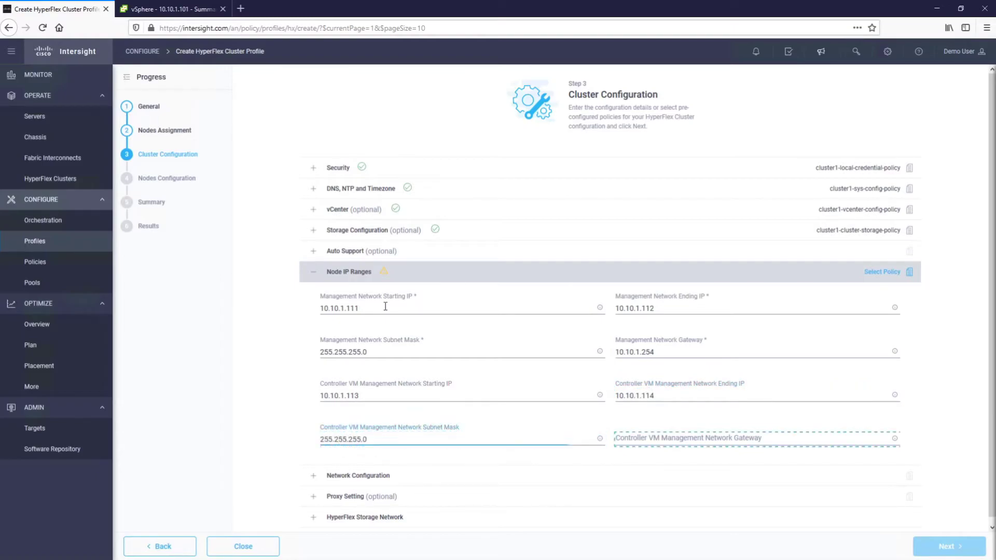
pyautogui.press('Tab')
pyautogui.write('10.10.1.254')
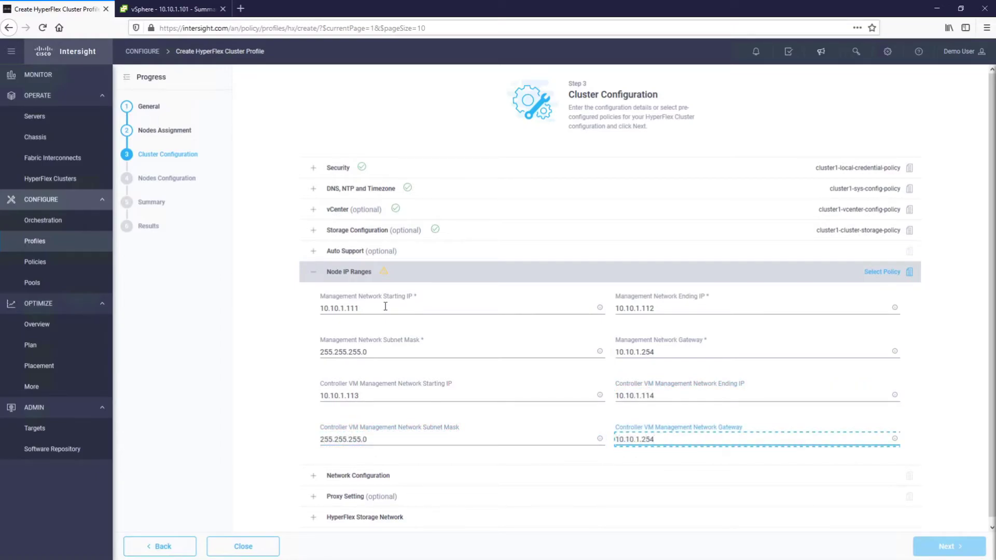
# - Keep the 1G HyperFlex Edge uplink speed and set management VLAN ID 10
pyautogui.click(314, 477)
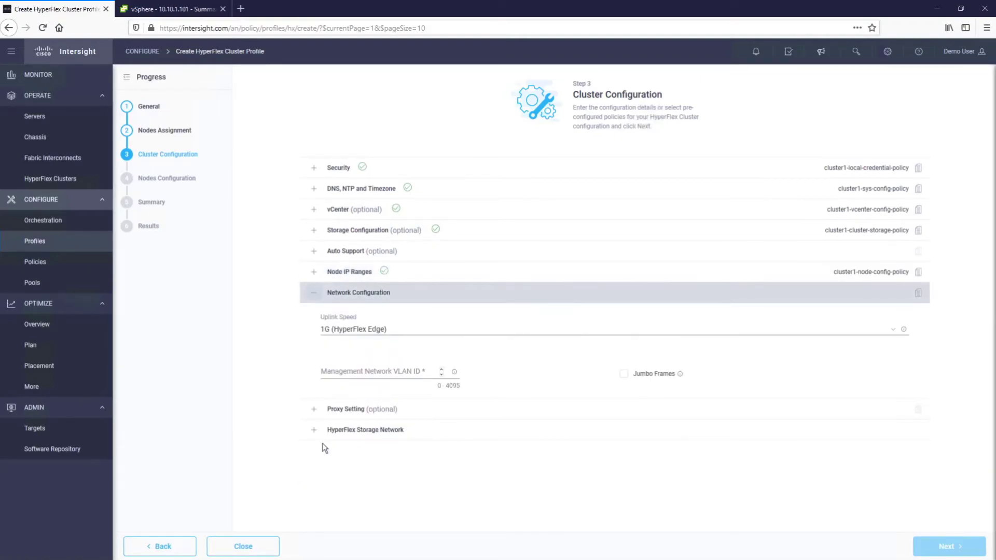
pyautogui.click(384, 329)
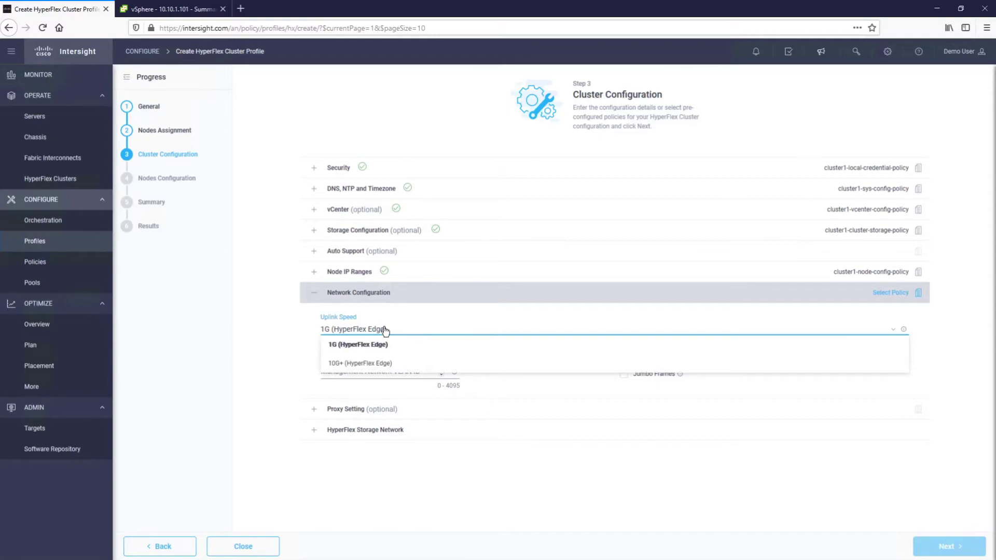
pyautogui.click(383, 330)
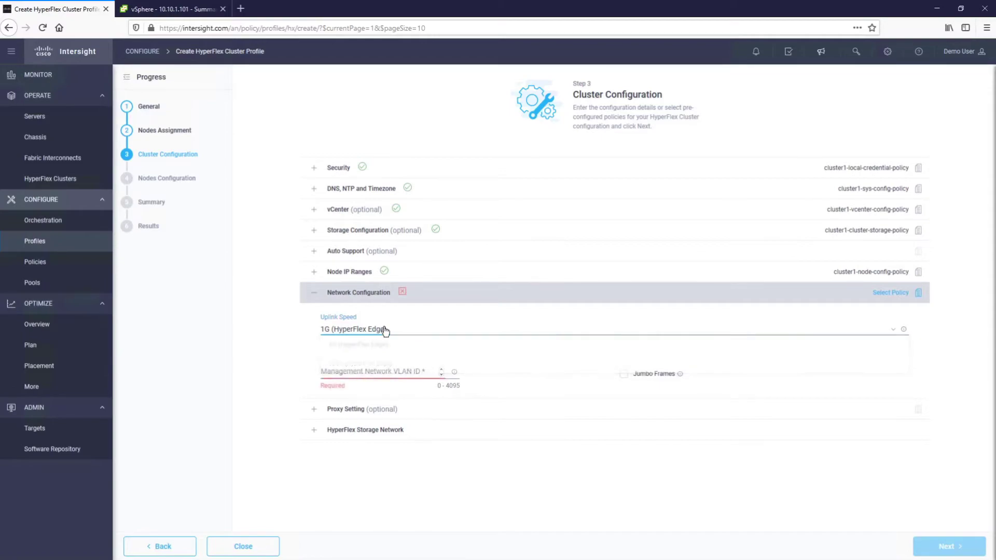
pyautogui.click(380, 368)
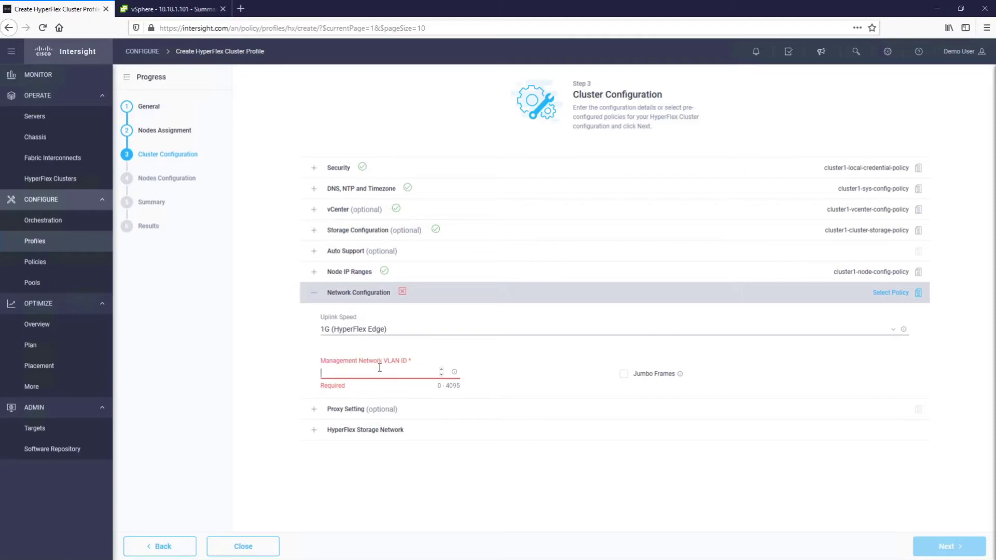
pyautogui.write('10')
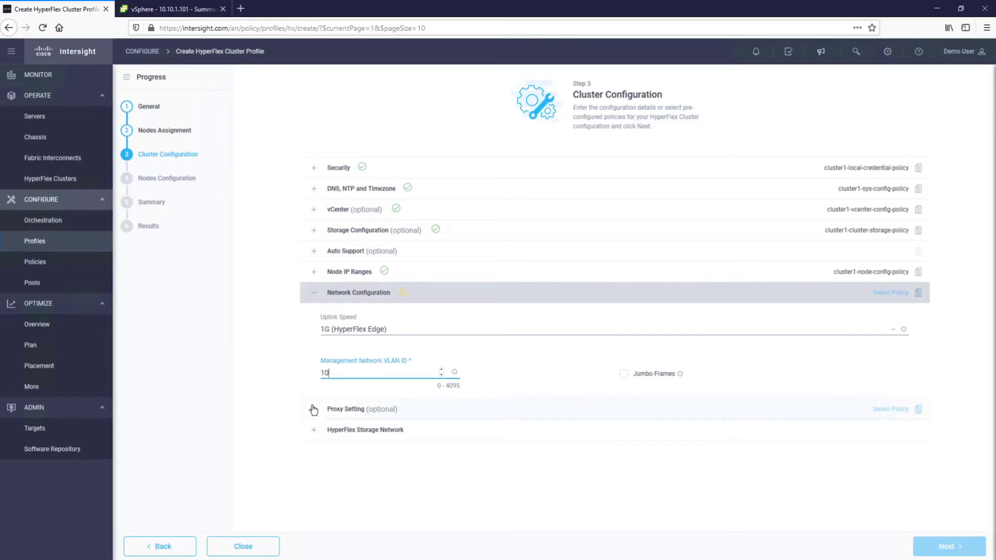
# - Set the HyperFlex Storage Network VLAN ID to 12
pyautogui.click(315, 435)
pyautogui.click(370, 371)
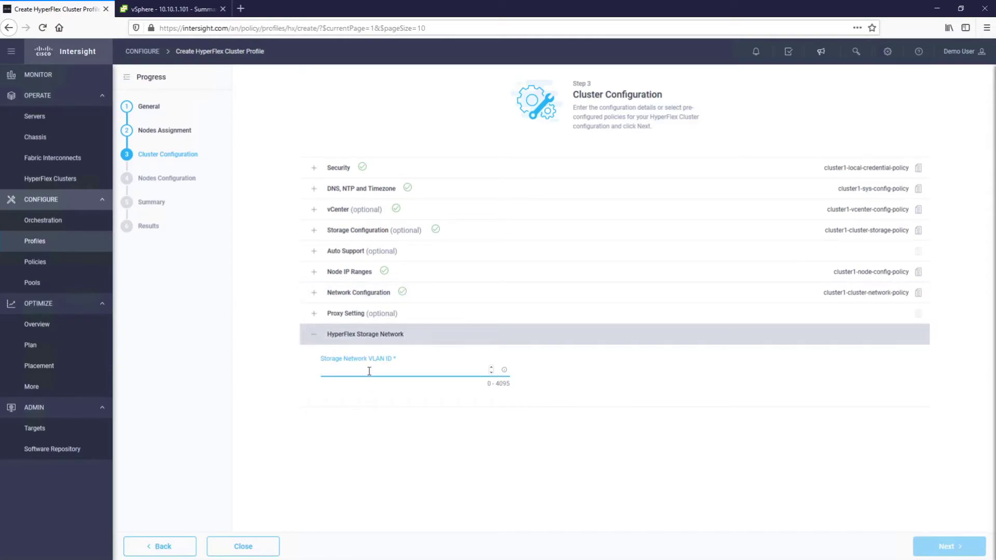
pyautogui.write('12')
pyautogui.click(628, 433)
# - Enter cluster management IP 10.10.1.115 and change the hostname prefix from Cluster1 to hx
pyautogui.click(942, 548)
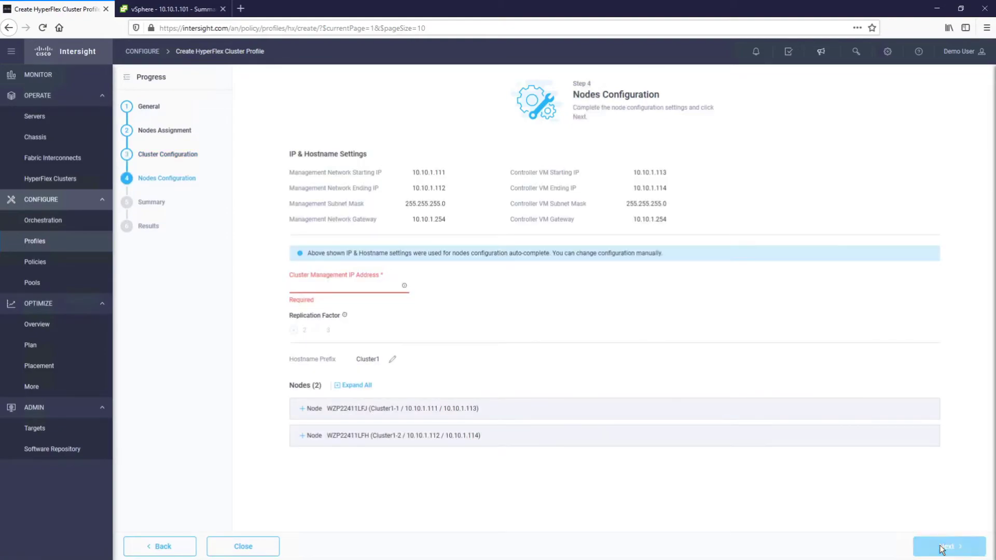
pyautogui.write('10.10.1.115')
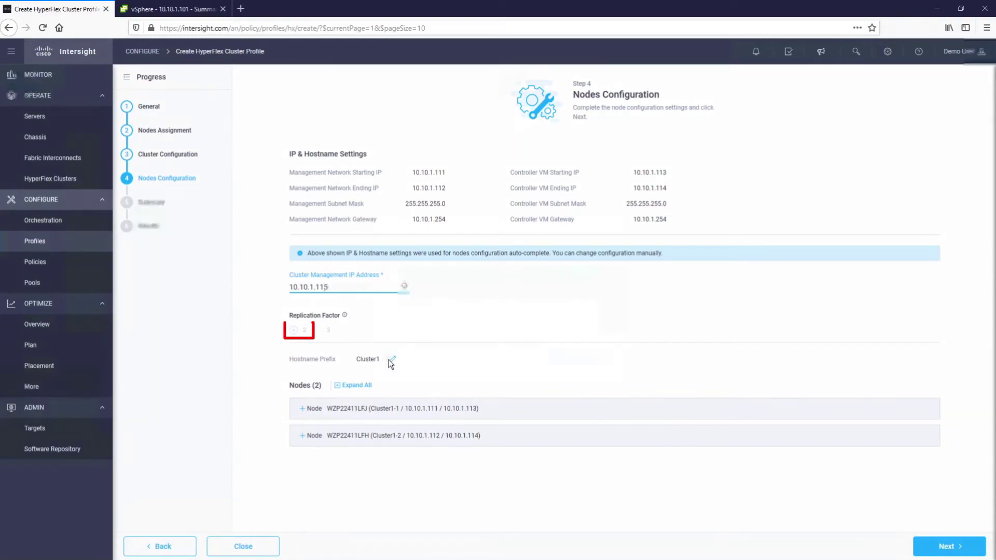
pyautogui.click(391, 361)
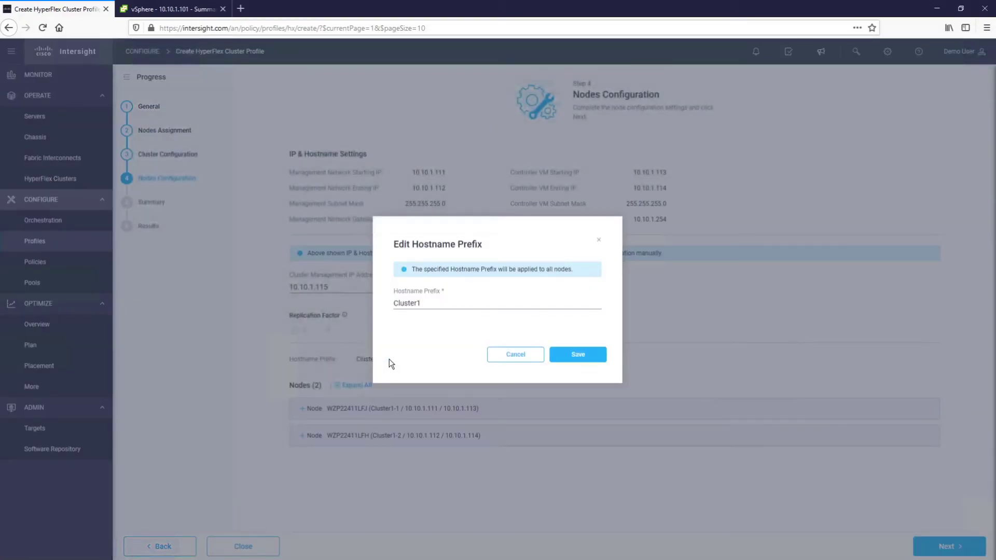
pyautogui.doubleClick(451, 302)
pyautogui.write('hx')
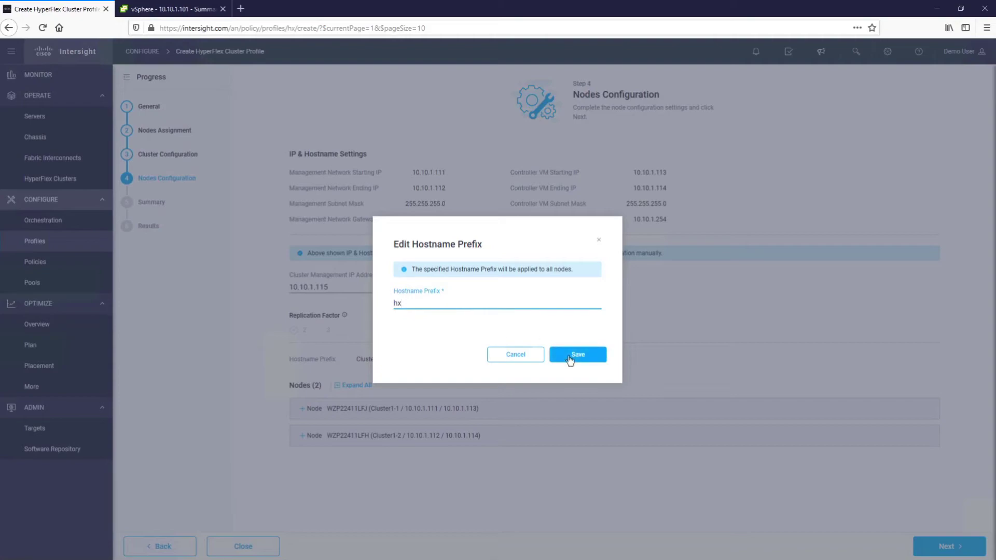
pyautogui.click(571, 356)
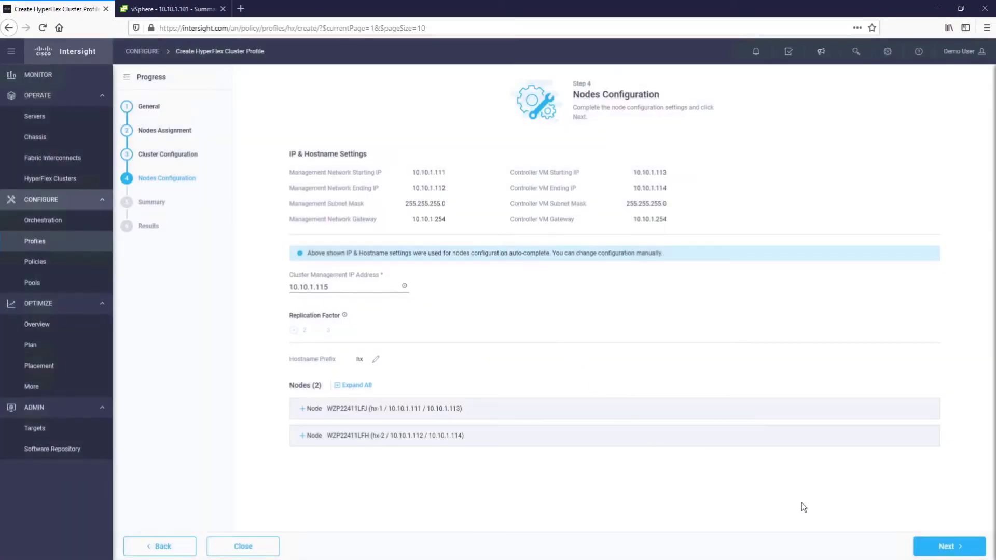
# - Validate and deploy the Cluster1 profile, then expand the 10.10.1.112 and 10.10.1.111 progress rows
pyautogui.click(945, 551)
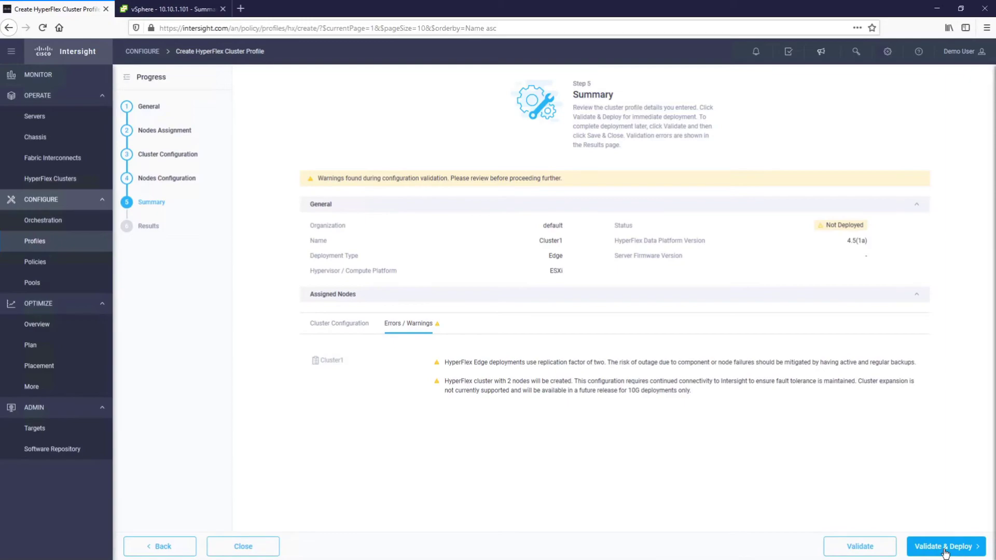
pyautogui.click(944, 552)
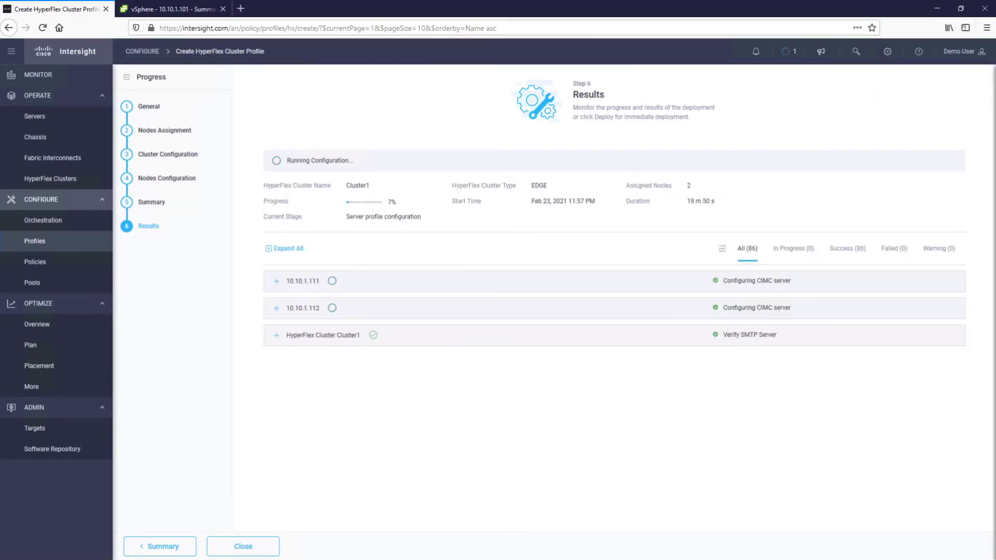
pyautogui.click(277, 310)
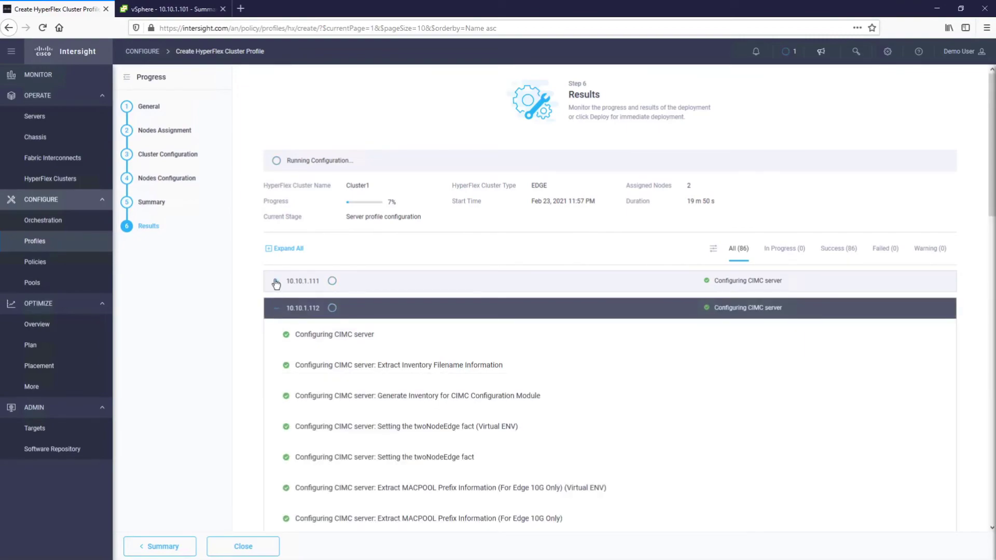
pyautogui.click(276, 284)
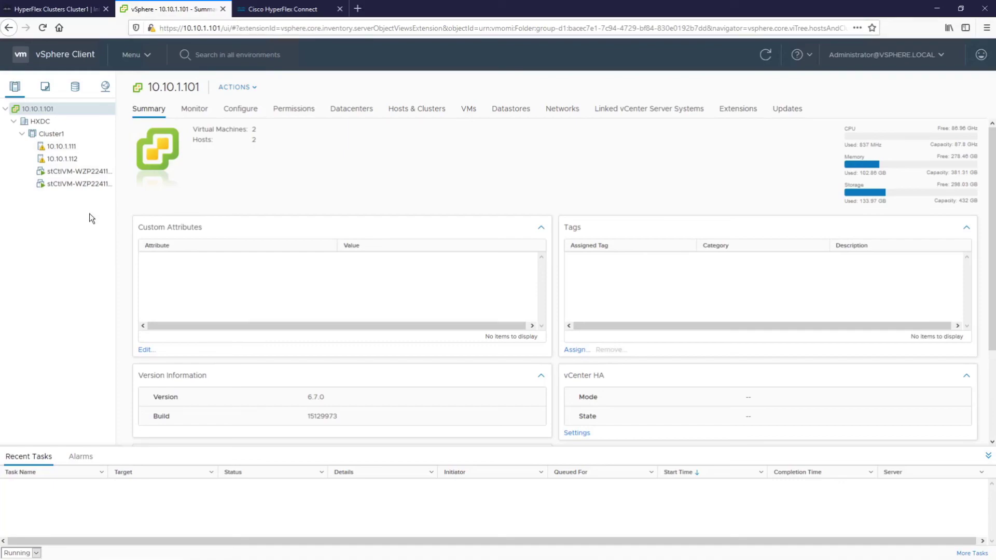
# - In HyperFlex Connect, create a 1 TB datastore named datastore01
pyautogui.click(294, 10)
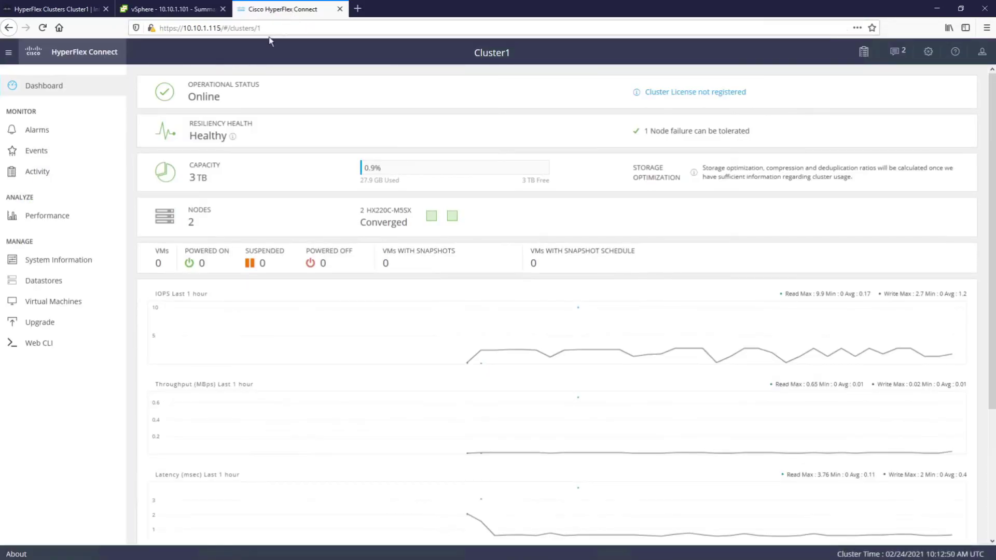
pyautogui.click(58, 281)
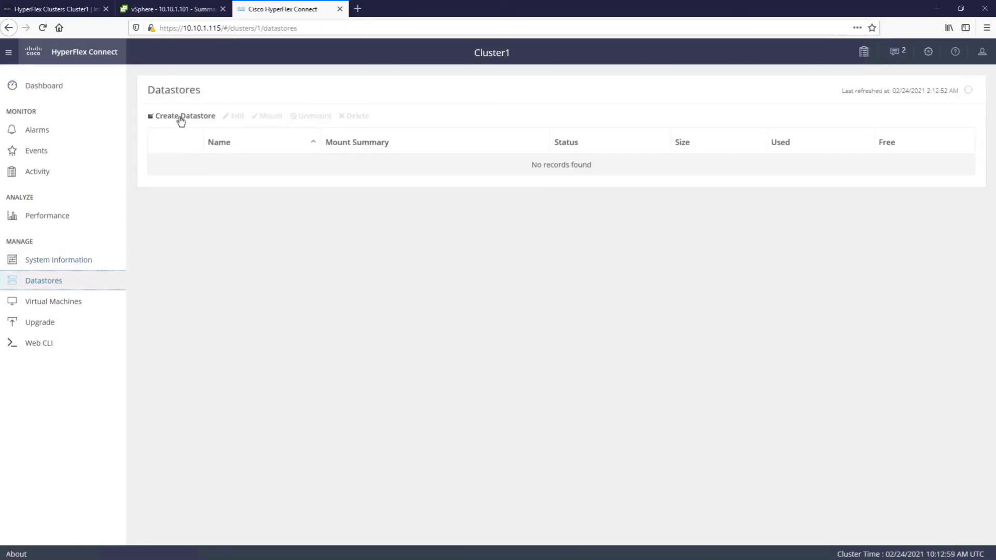
pyautogui.click(180, 117)
pyautogui.write('datas')
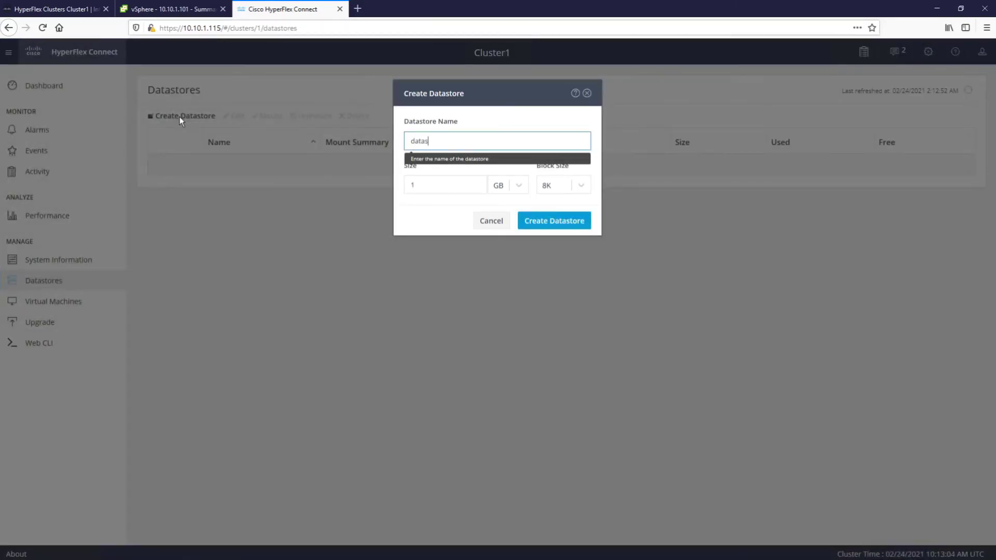
pyautogui.write('tore01')
pyautogui.click(519, 185)
pyautogui.click(504, 223)
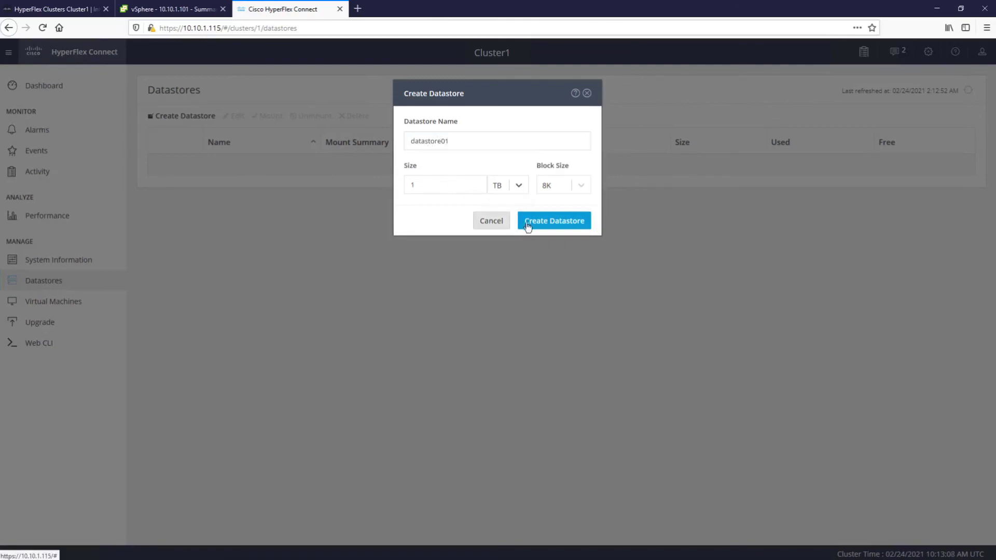
pyautogui.click(528, 227)
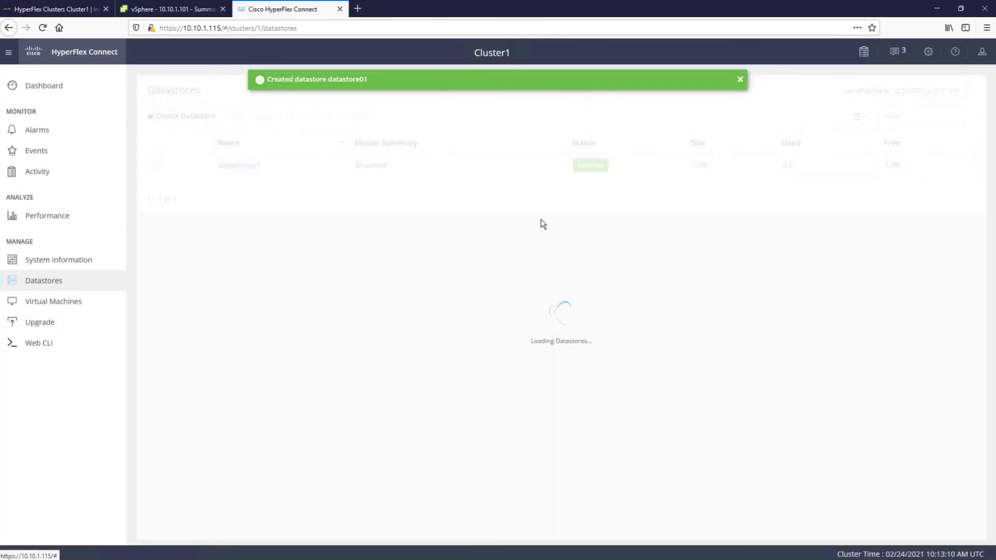